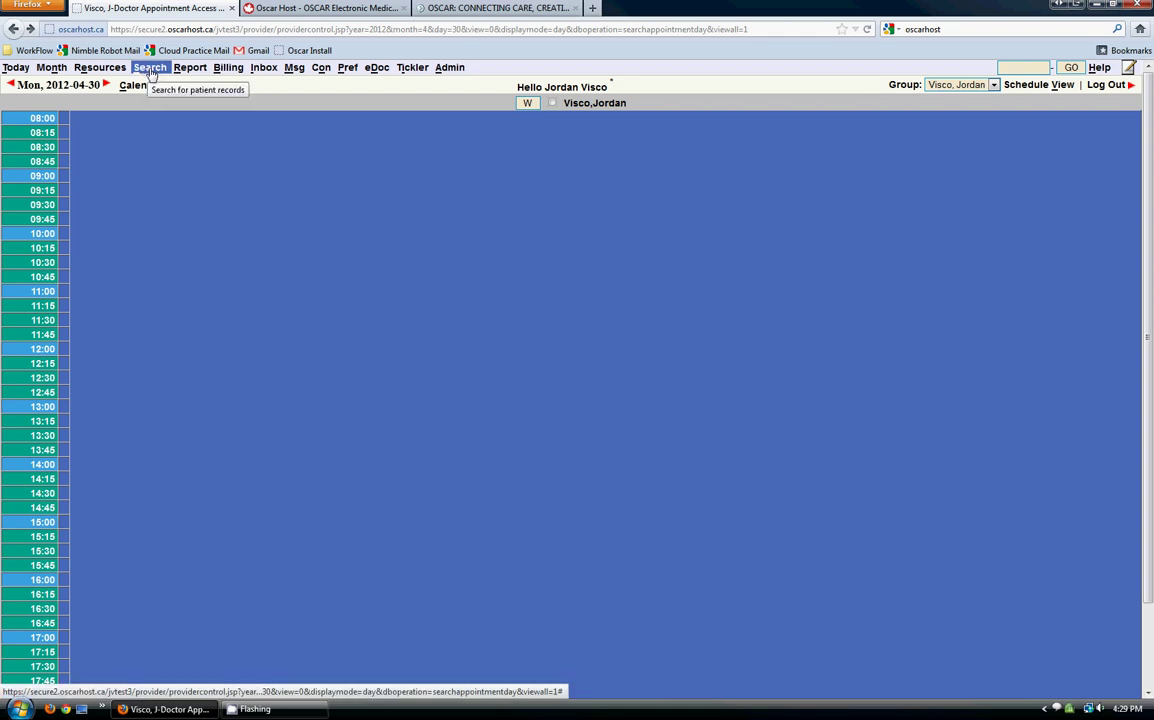
- Run an empty-name patient search to list the four existing patients
left_click(150, 68)
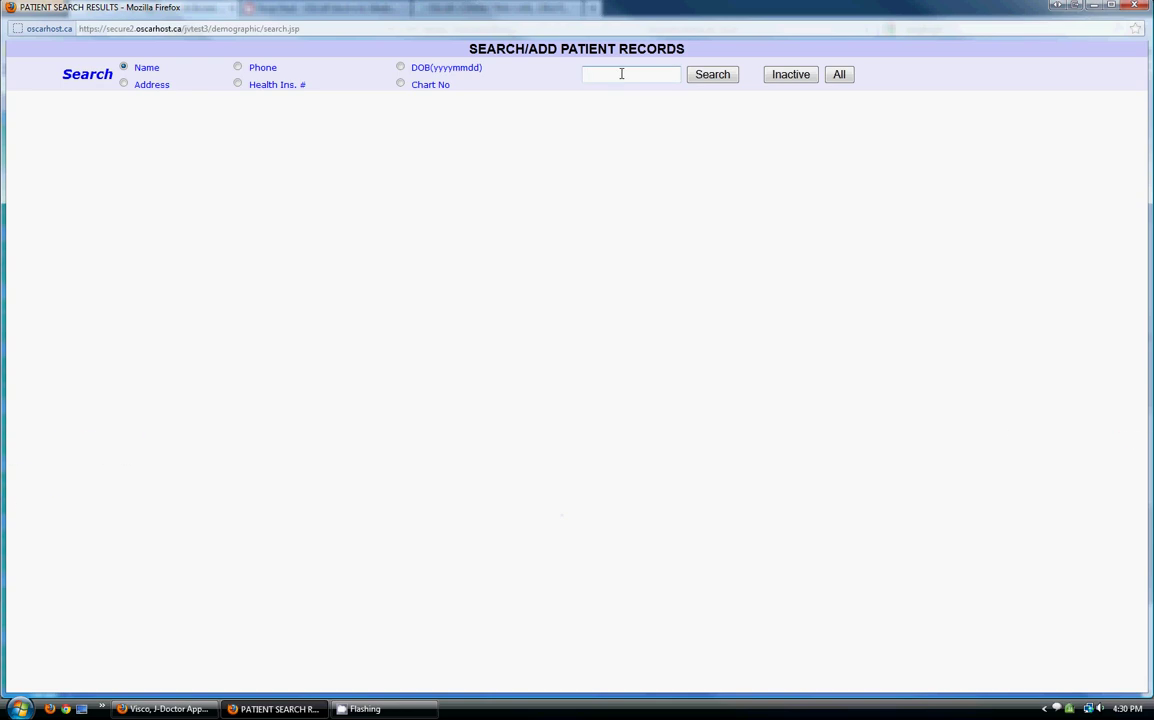
left_click(714, 76)
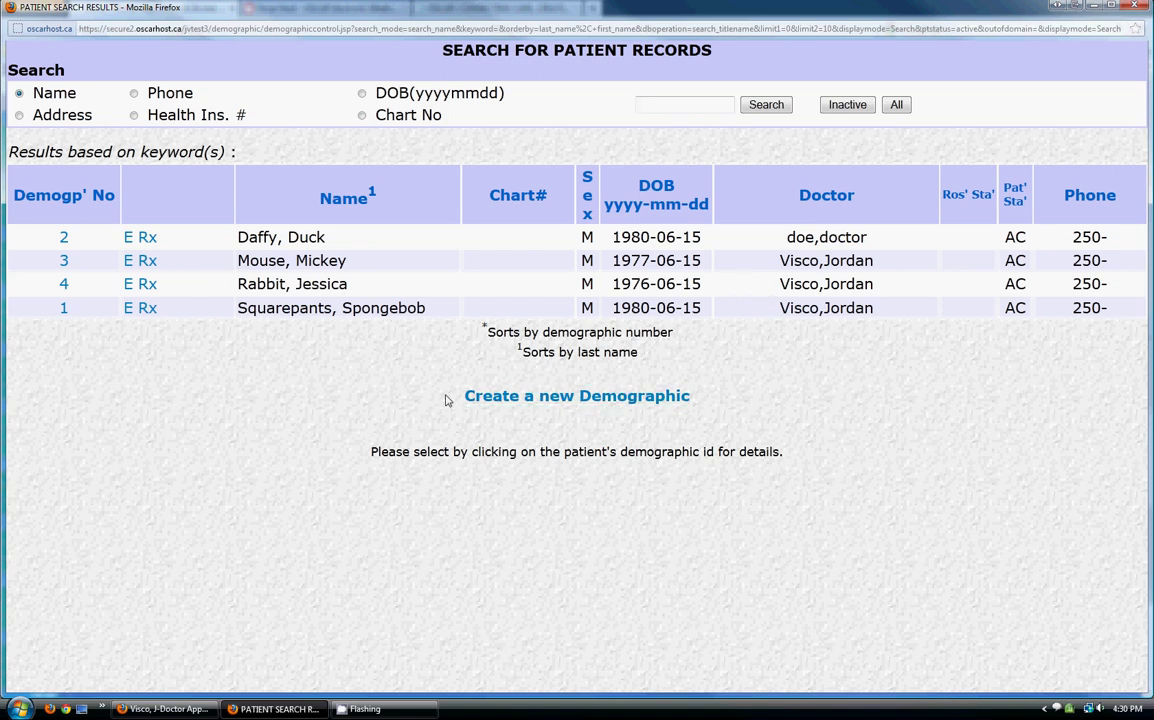
left_click_drag(446, 399, 731, 405)
left_click(731, 405)
left_click_drag(630, 400, 432, 398)
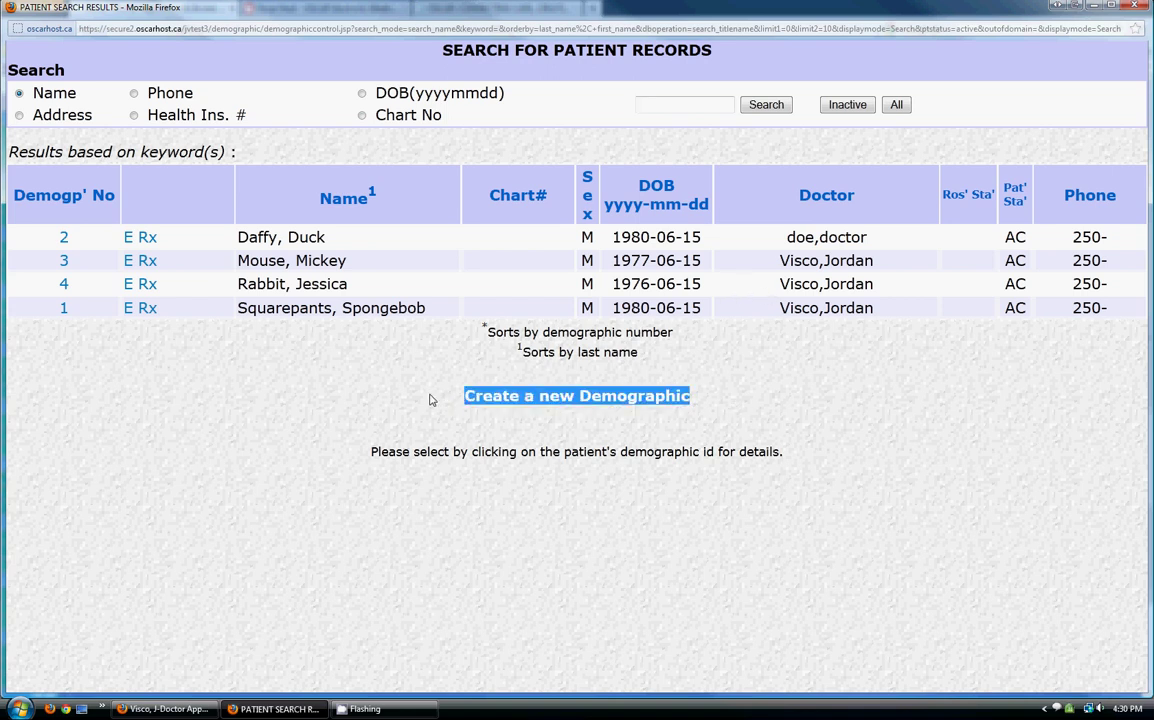
left_click(432, 400)
- Start a new demographic record and enter last name DUCK
left_click(558, 400)
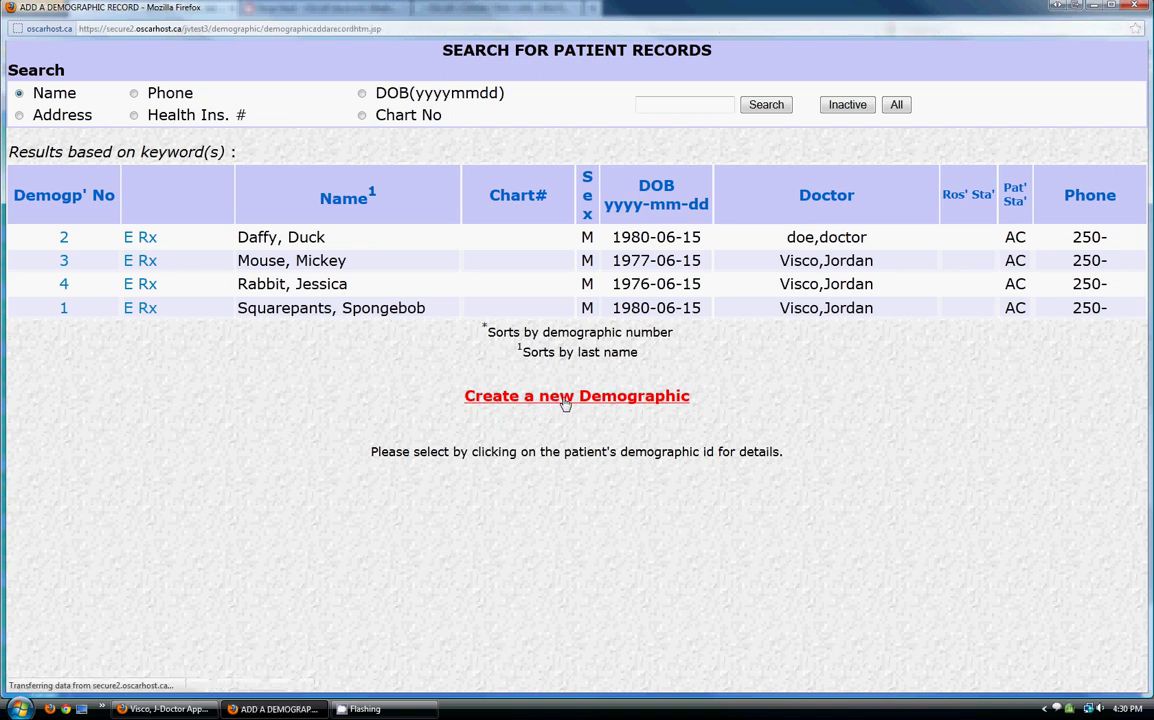
left_click_drag(580, 7, 742, 54)
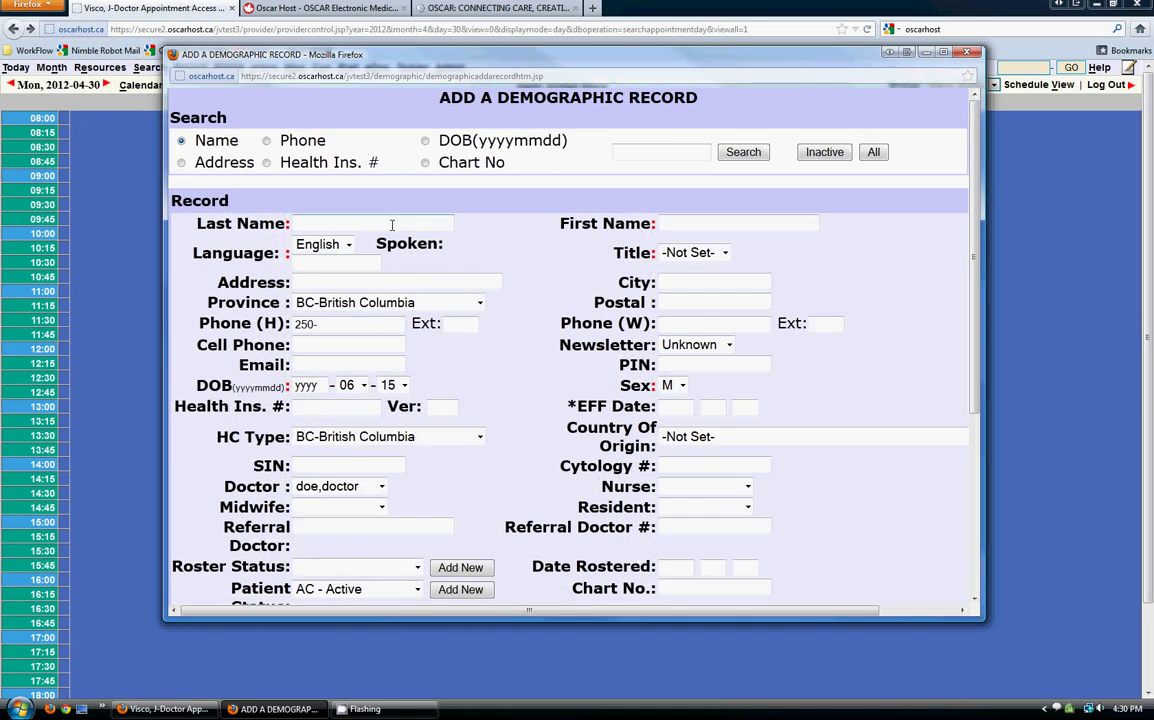
left_click(390, 223)
scroll(904, 259, "down", 5)
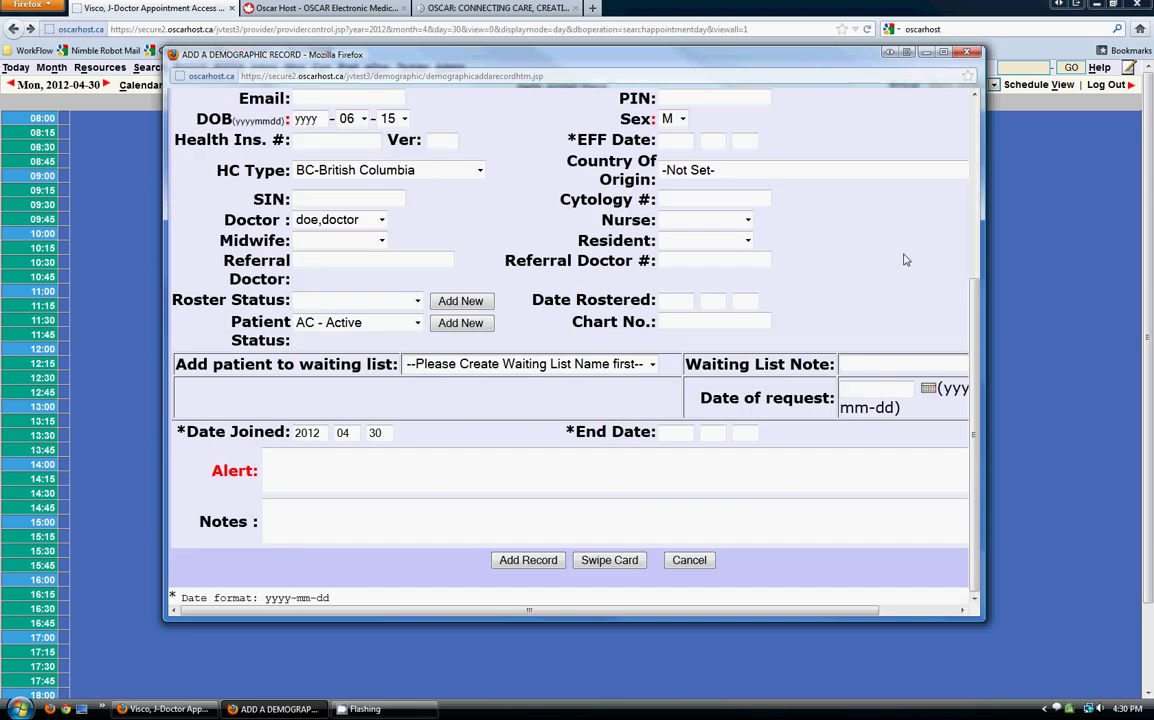
scroll(904, 259, "up", 5)
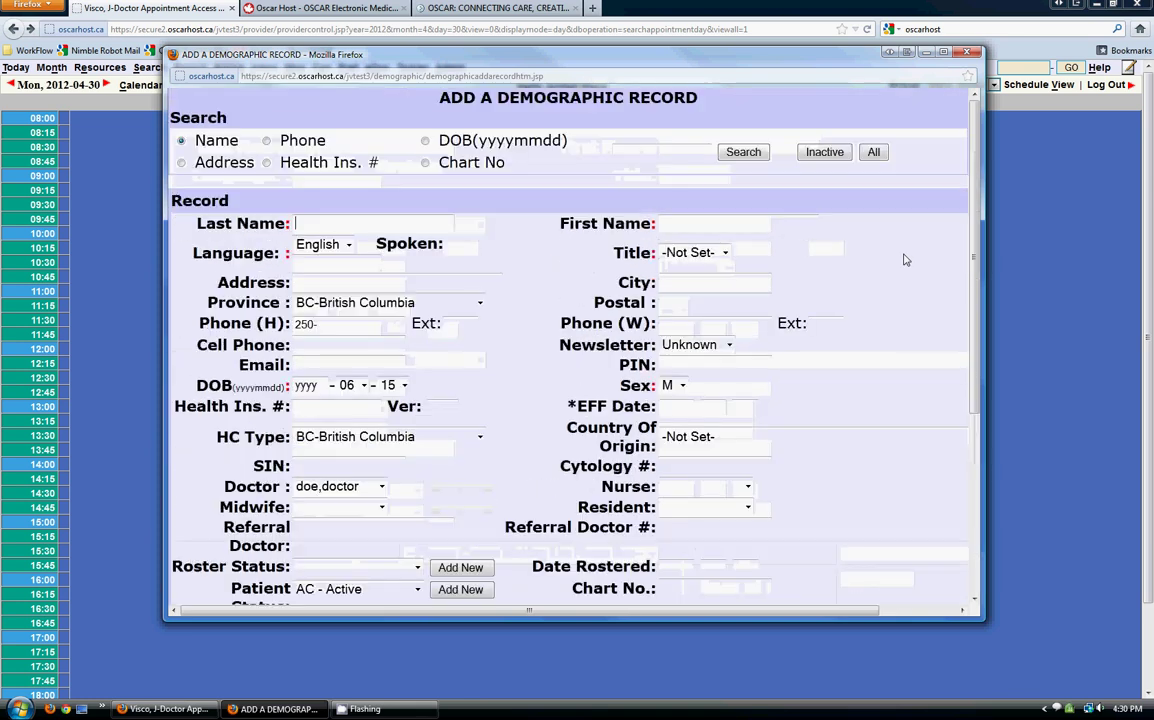
left_click(411, 222)
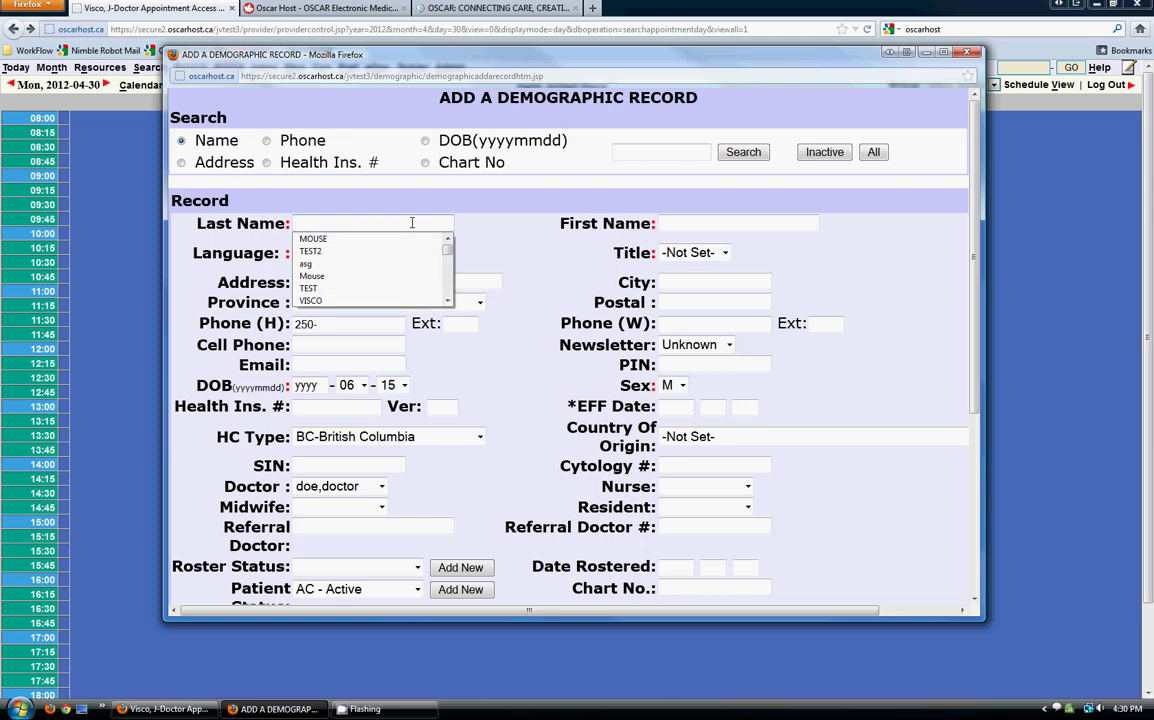
type("DUCK")
key("Tab")
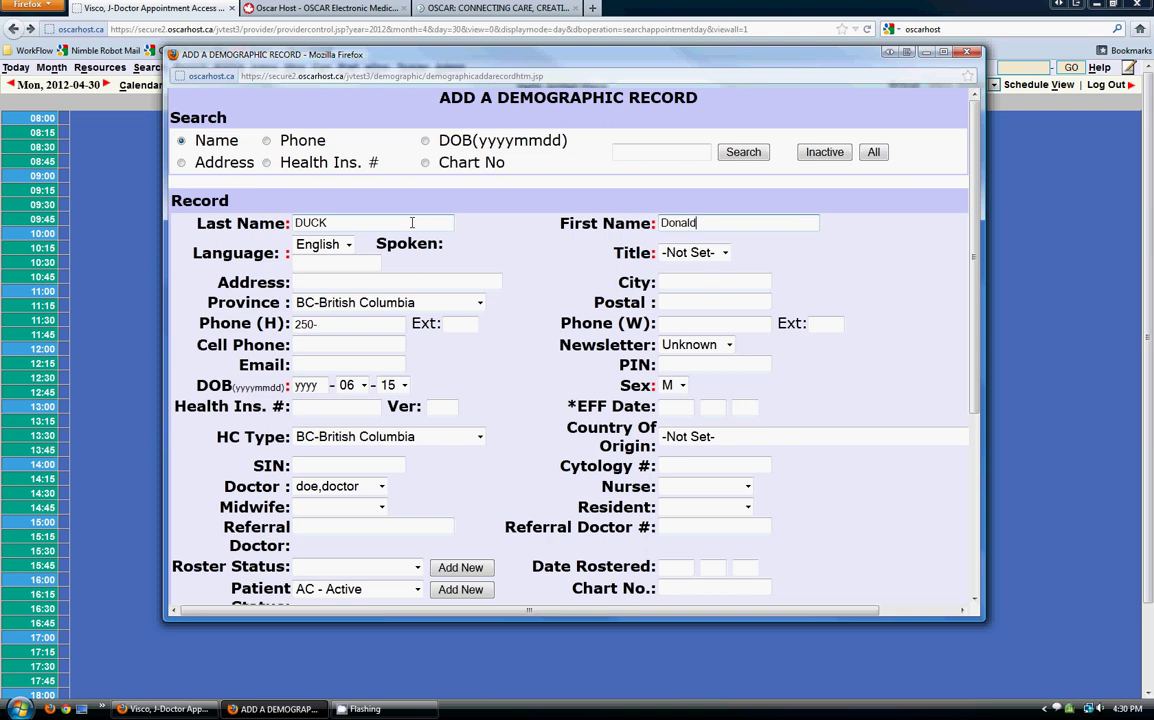
- Set title MR, keep sex M, and enter birth year 1977
left_click(718, 253)
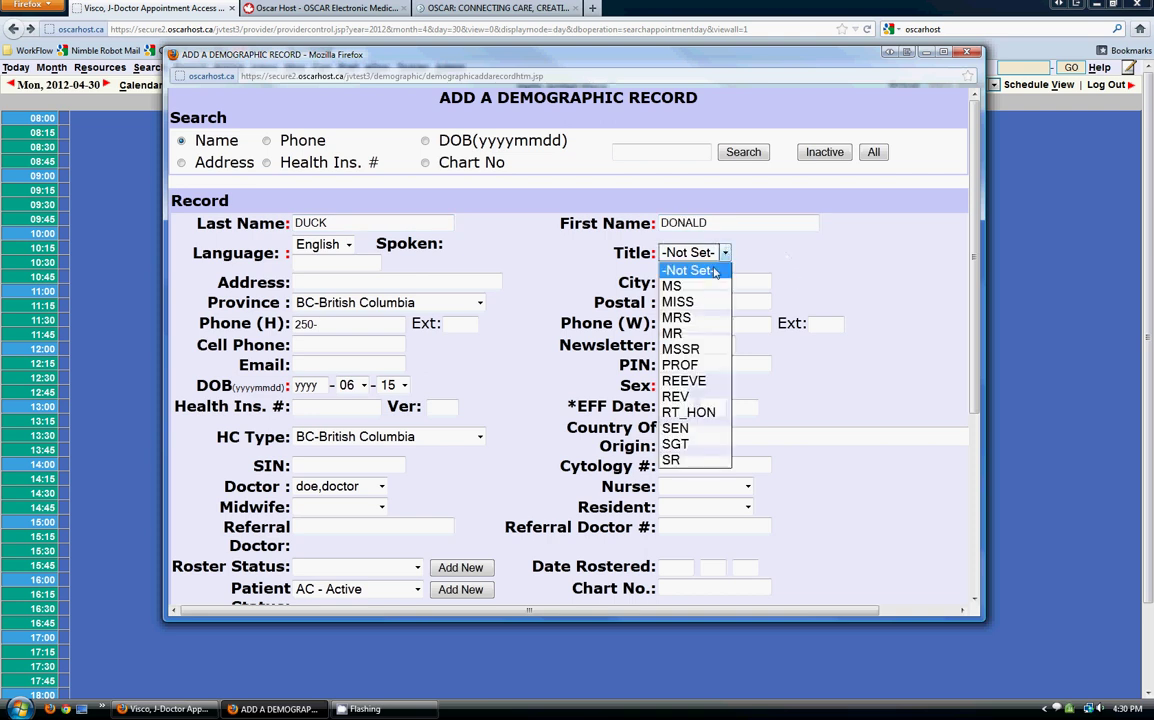
left_click(673, 333)
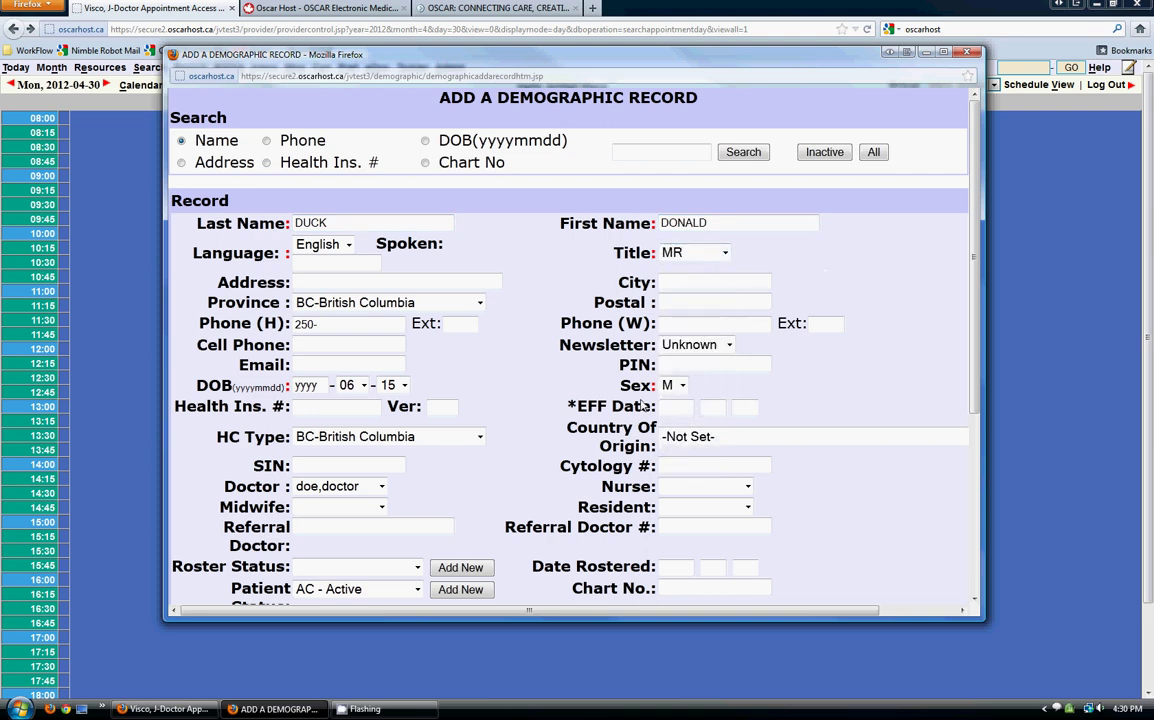
left_click(672, 385)
left_click(666, 400)
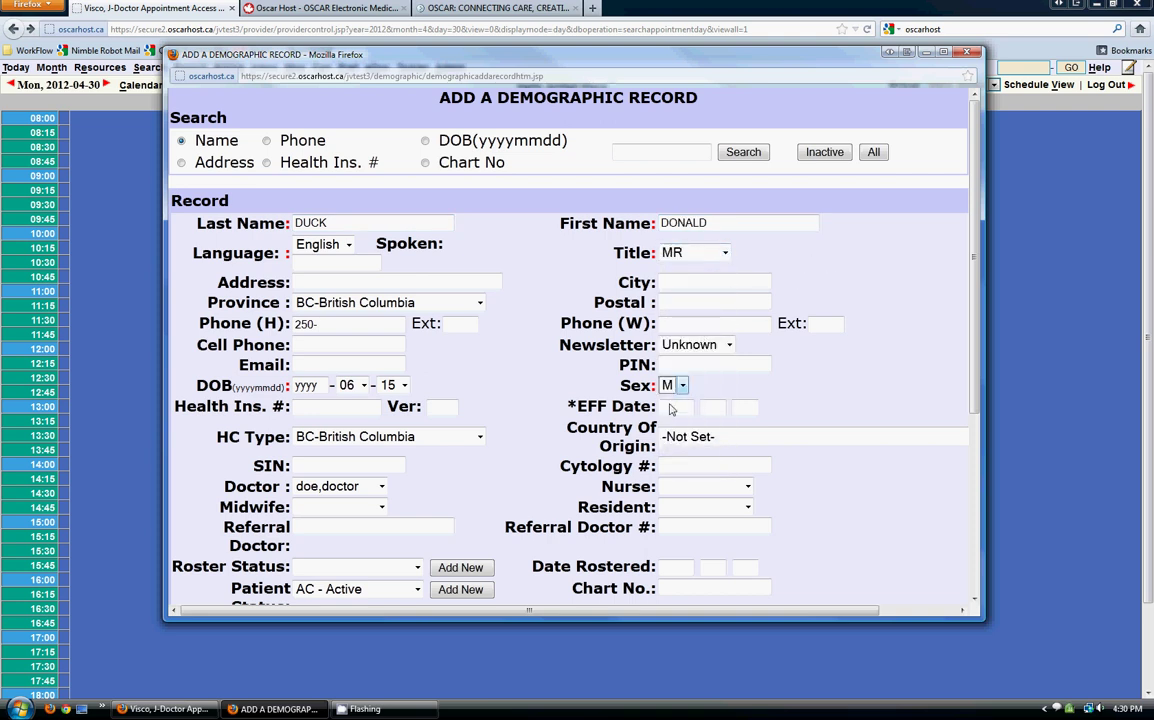
left_click(322, 384)
type("1977")
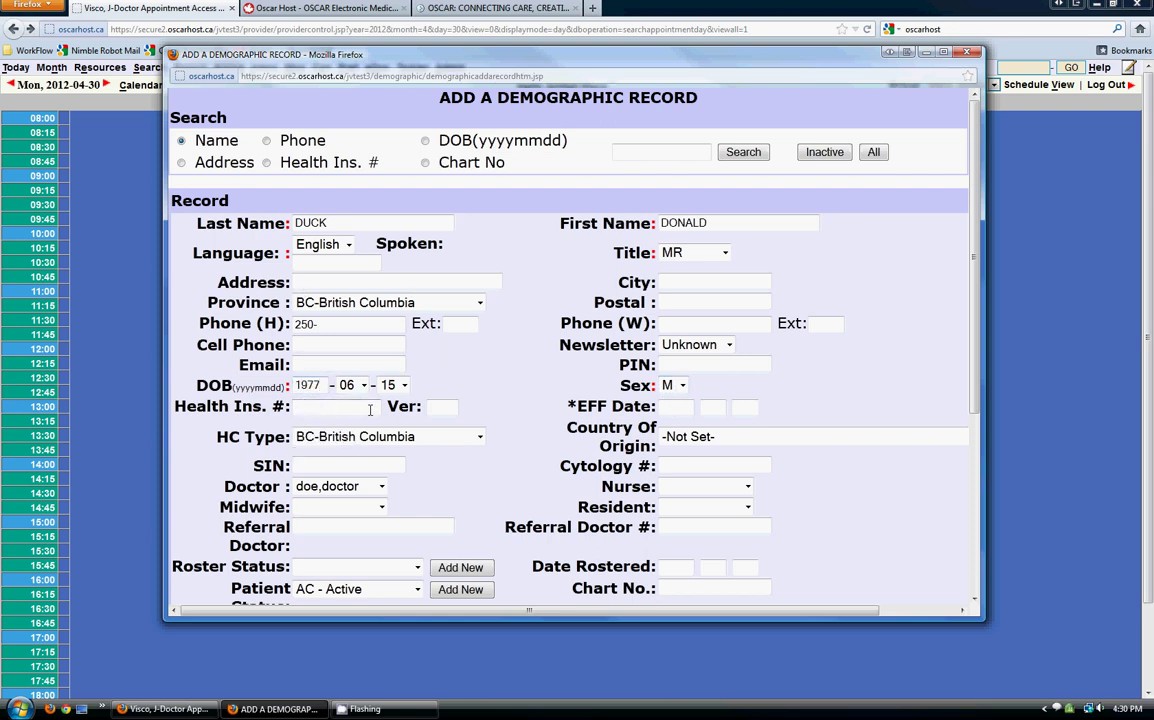
- Keep health card province BC and enter health insurance number 123456456
left_click(372, 441)
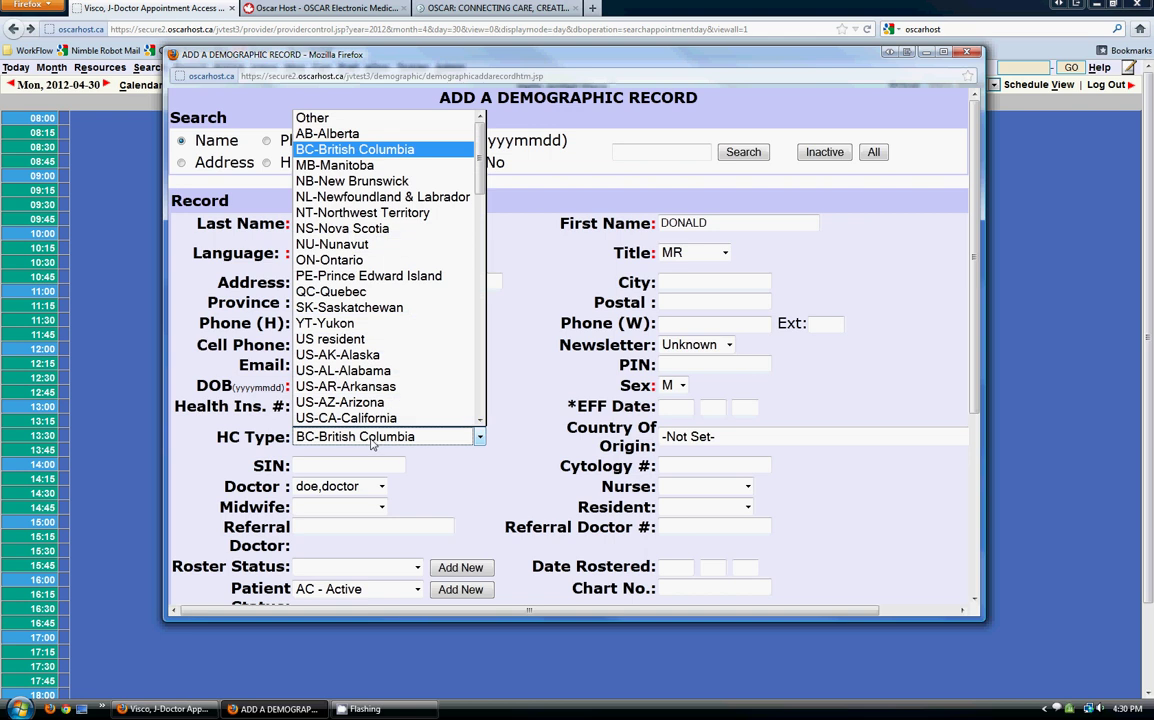
left_click(372, 443)
left_click(340, 405)
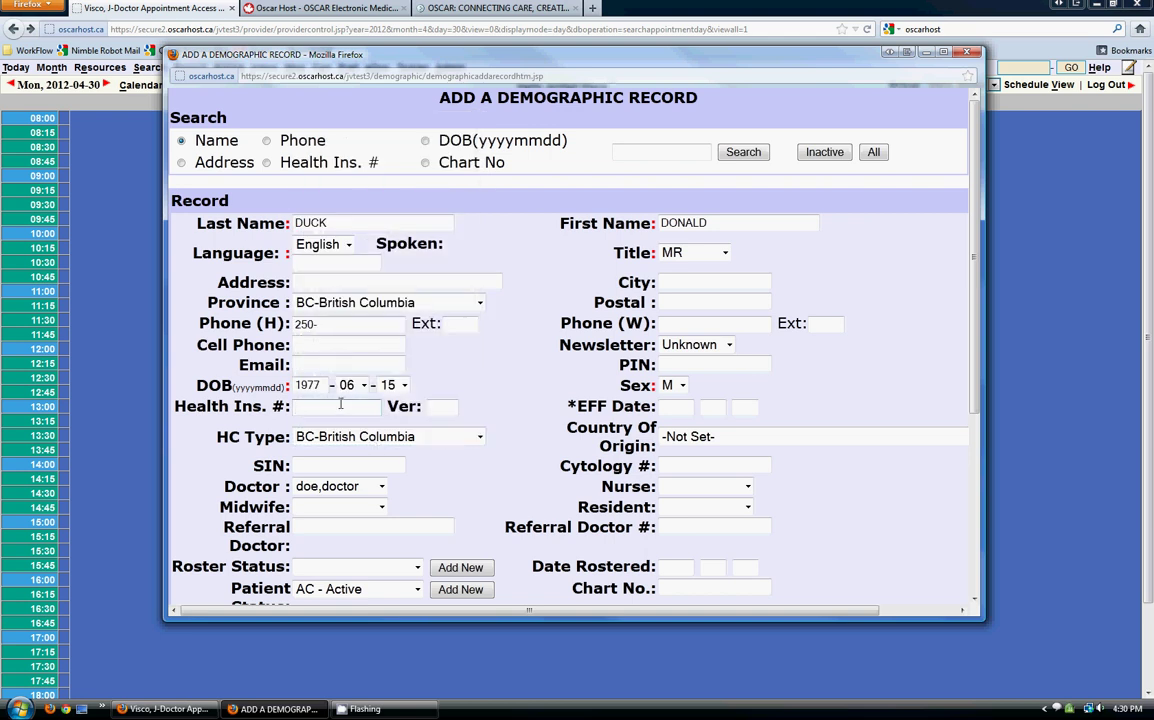
type("123456456")
scroll(554, 386, "down", 3)
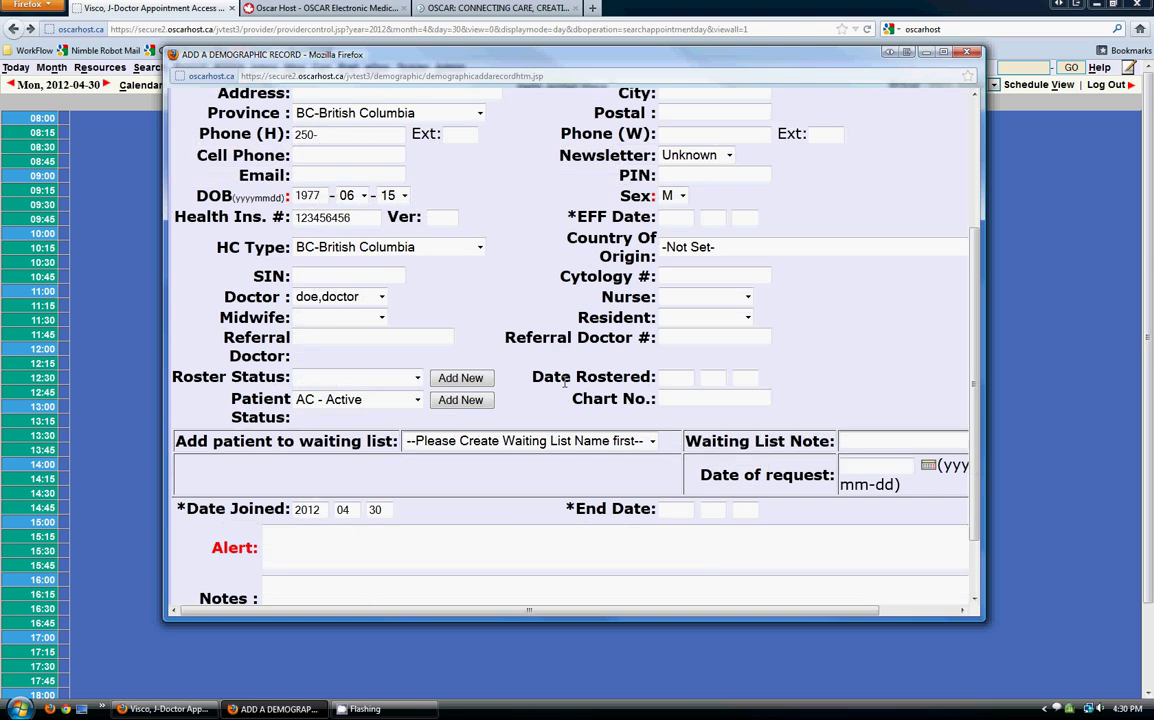
left_click(380, 297)
left_click(368, 331)
left_click(675, 398)
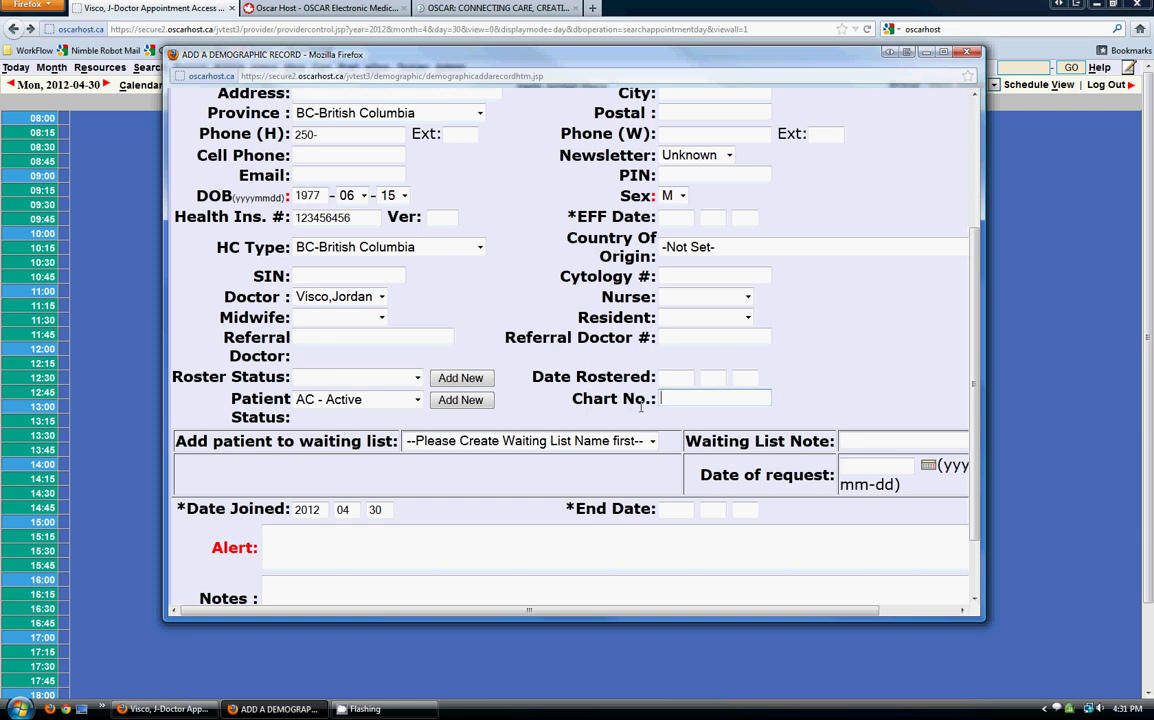
mouse_move(656, 398)
left_mouse_down()
mouse_move(656, 410)
mouse_move(787, 413)
left_mouse_up()
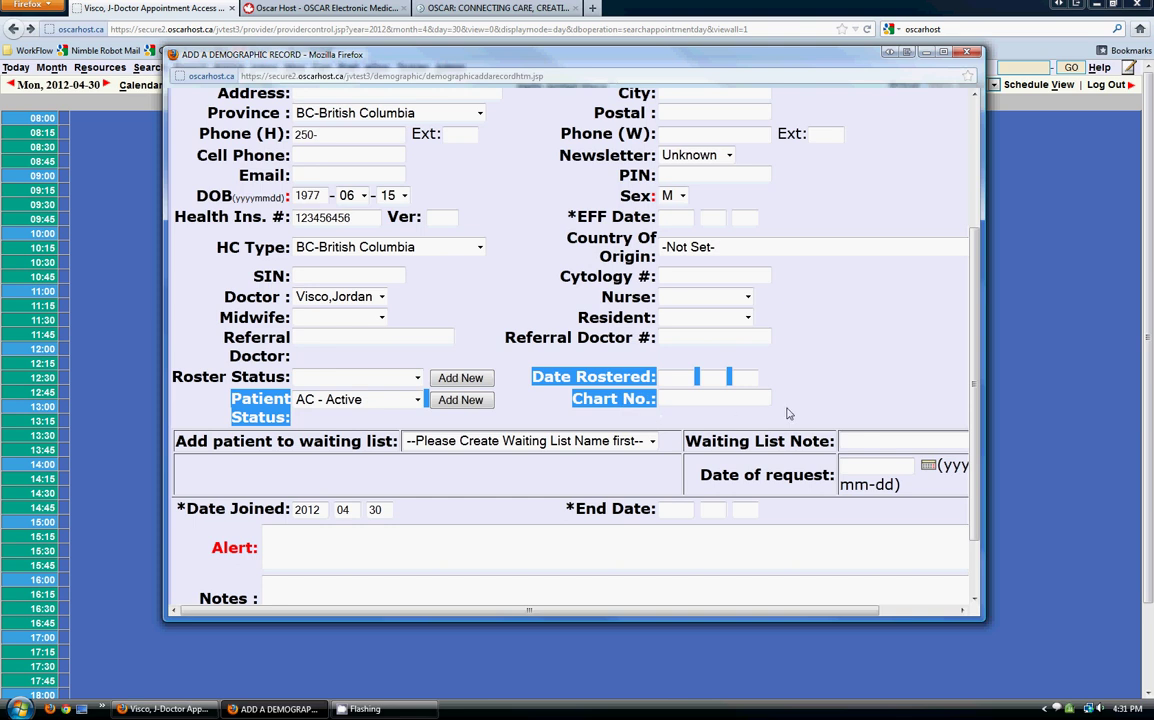
left_click(822, 400)
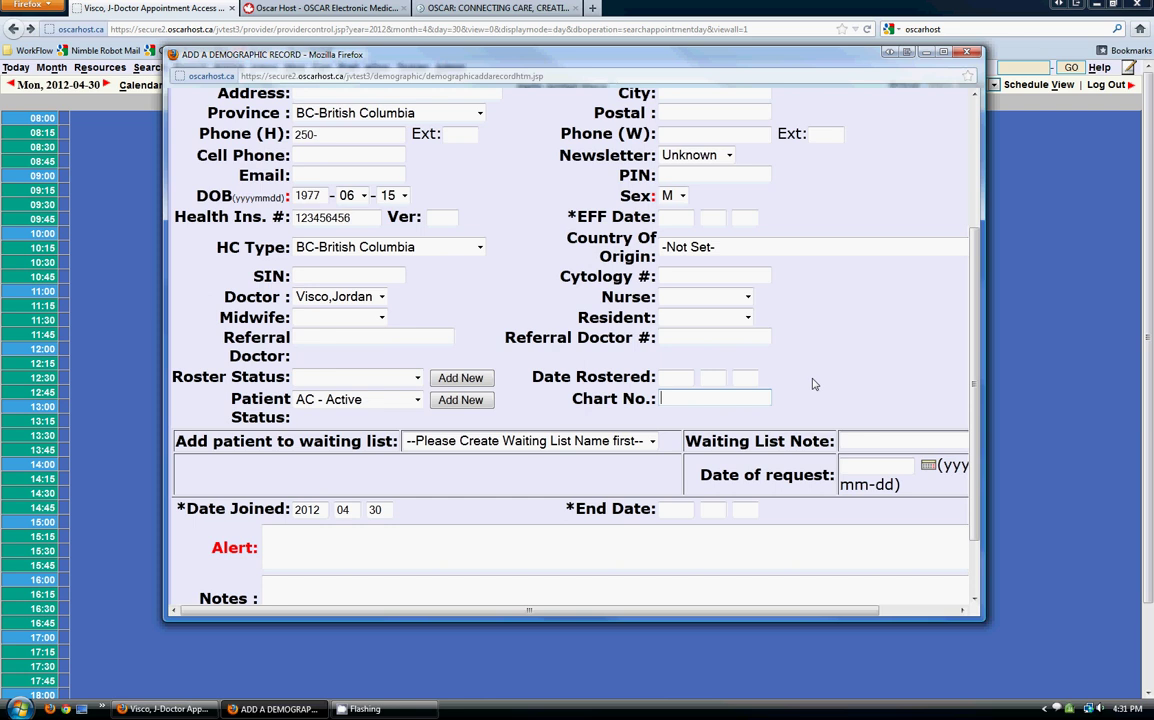
scroll(813, 383, "down", 2)
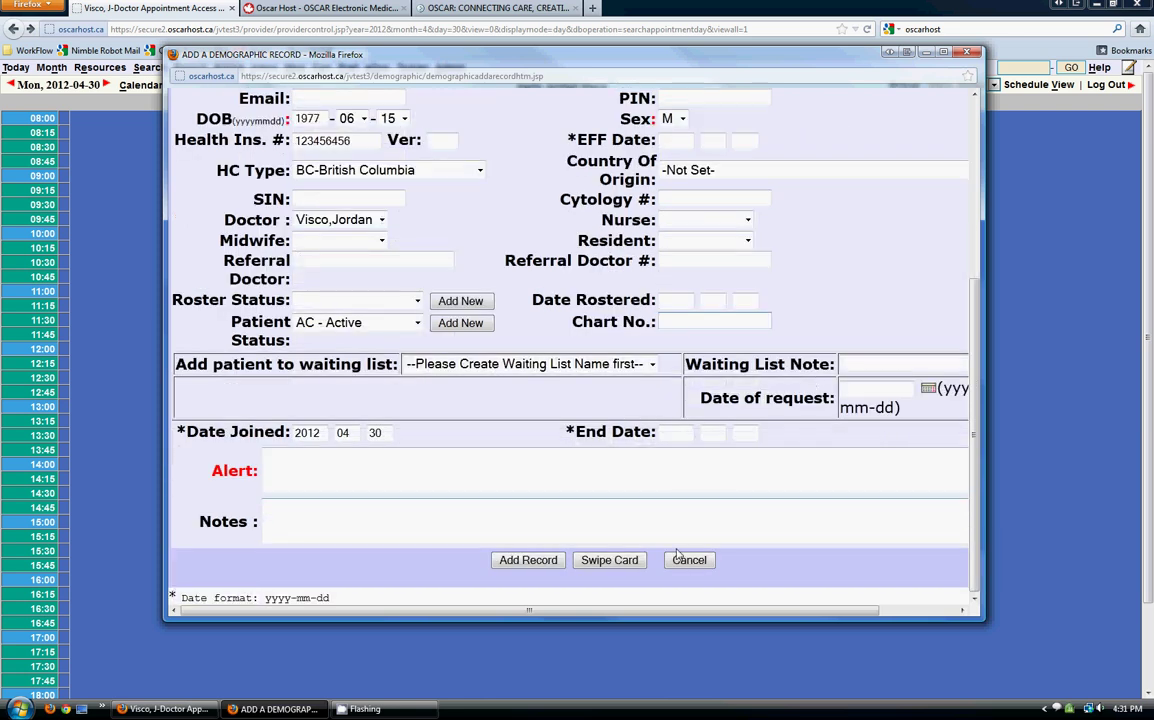
- Add DONALD DUCK's record and go to his new patient detail page
left_click(541, 564)
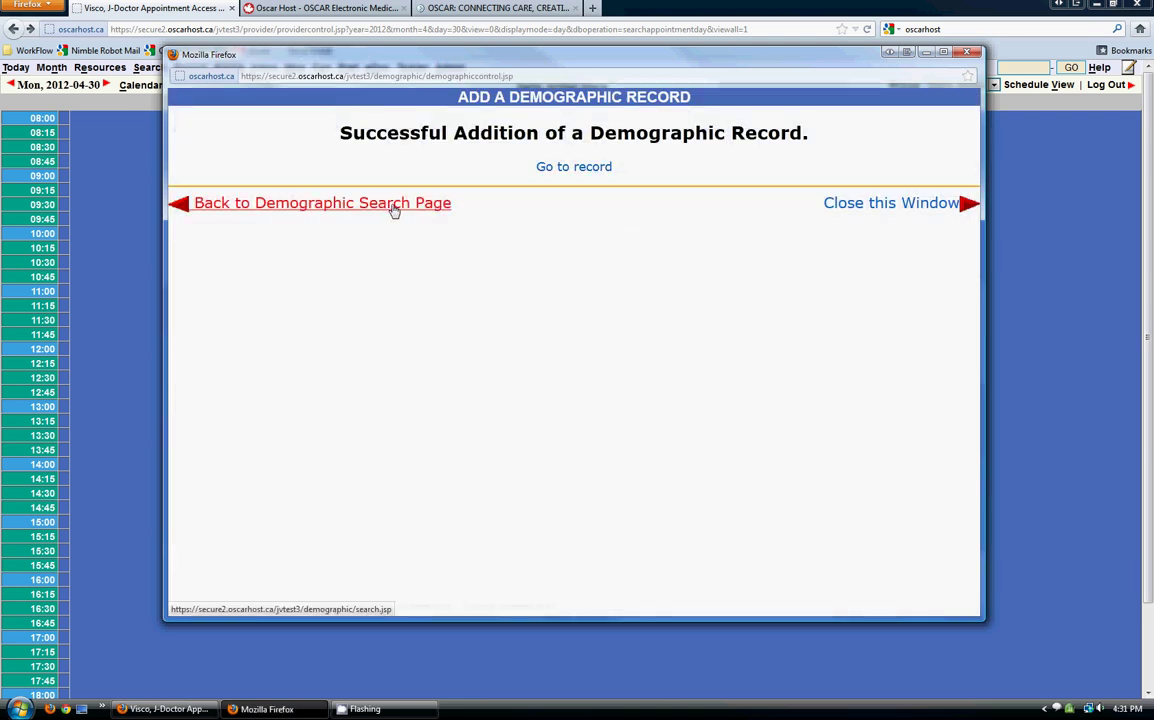
left_click(573, 167)
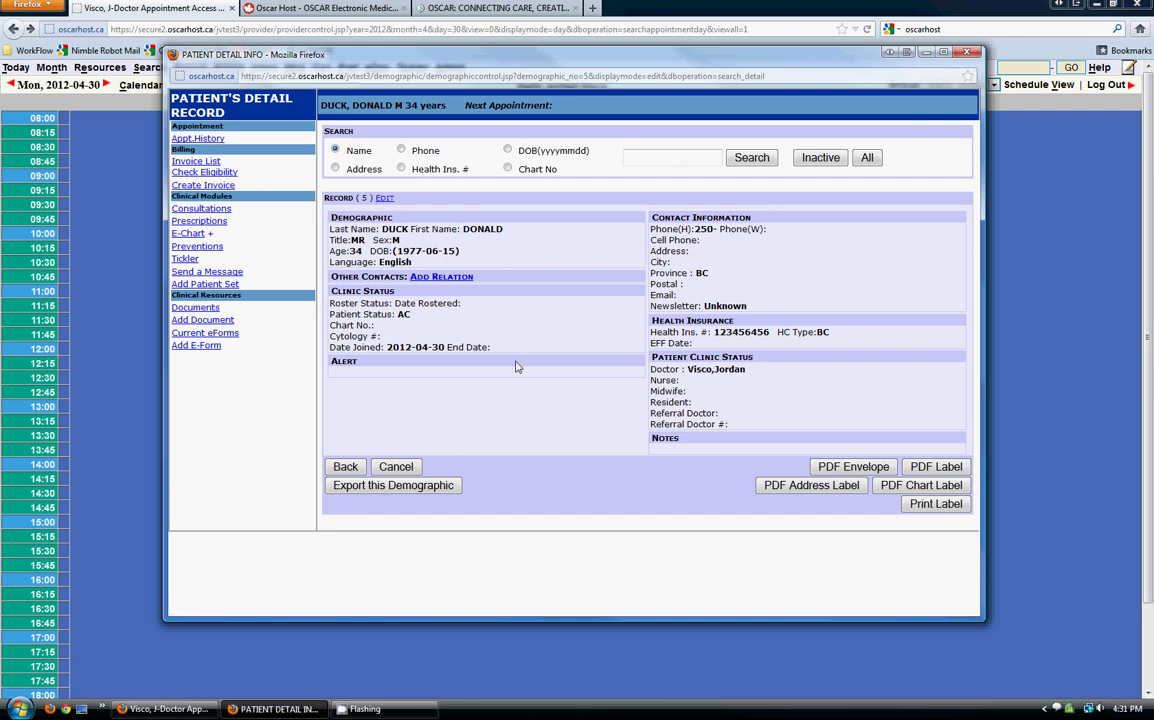
- Add Daffy Duck as Donald Duck's Father relationship
left_click(450, 277)
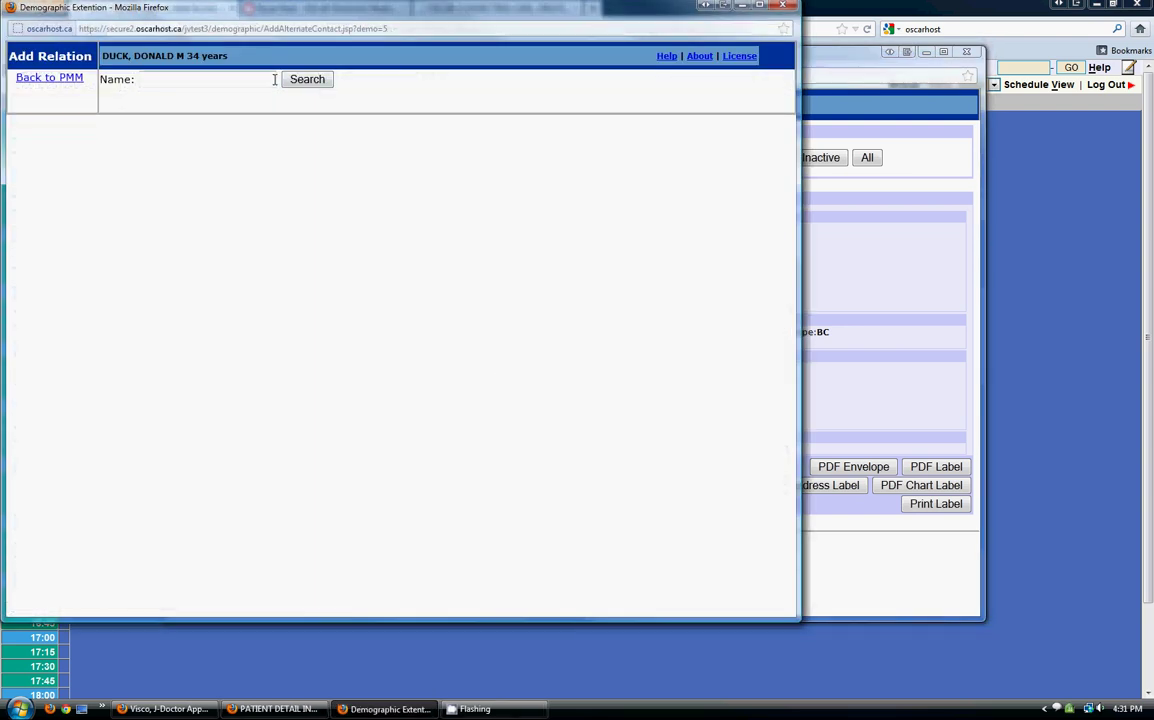
left_click(245, 80)
left_click(306, 82)
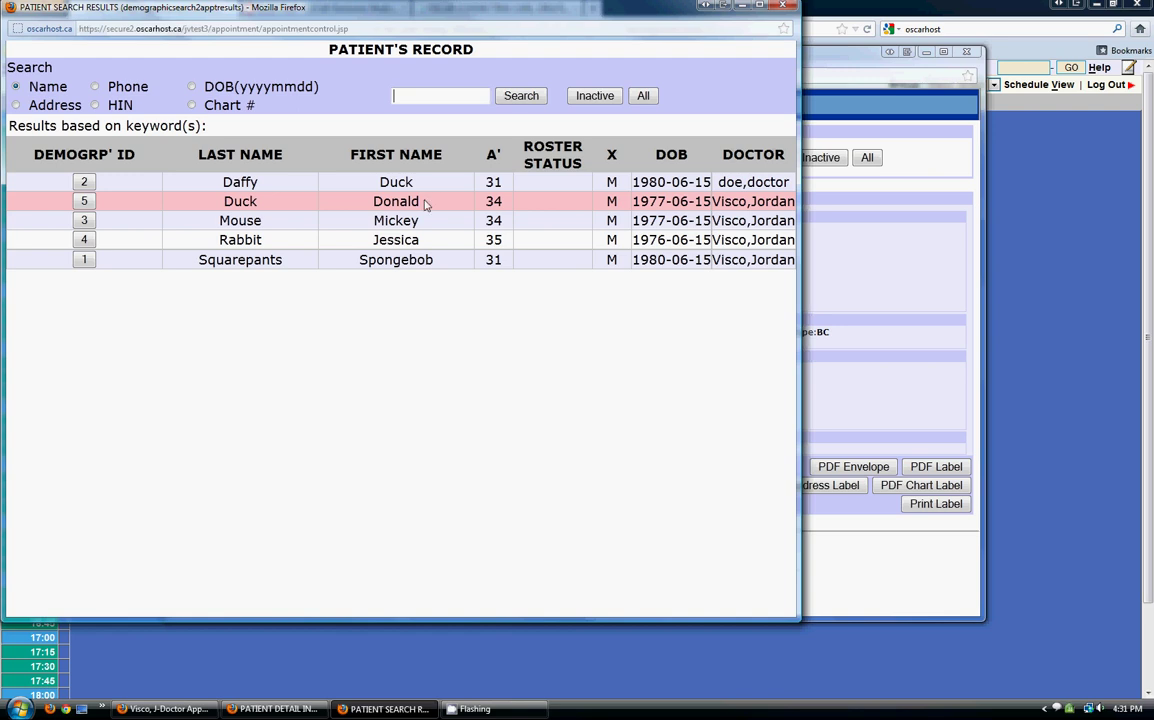
left_click(87, 182)
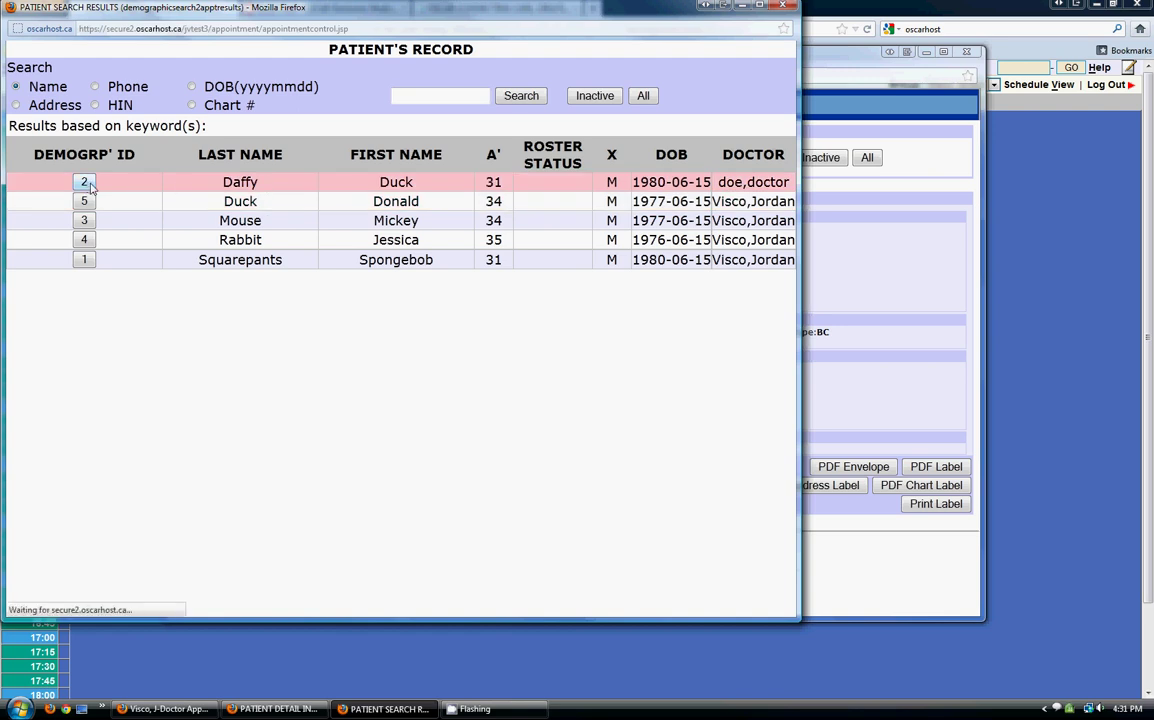
left_click(249, 132)
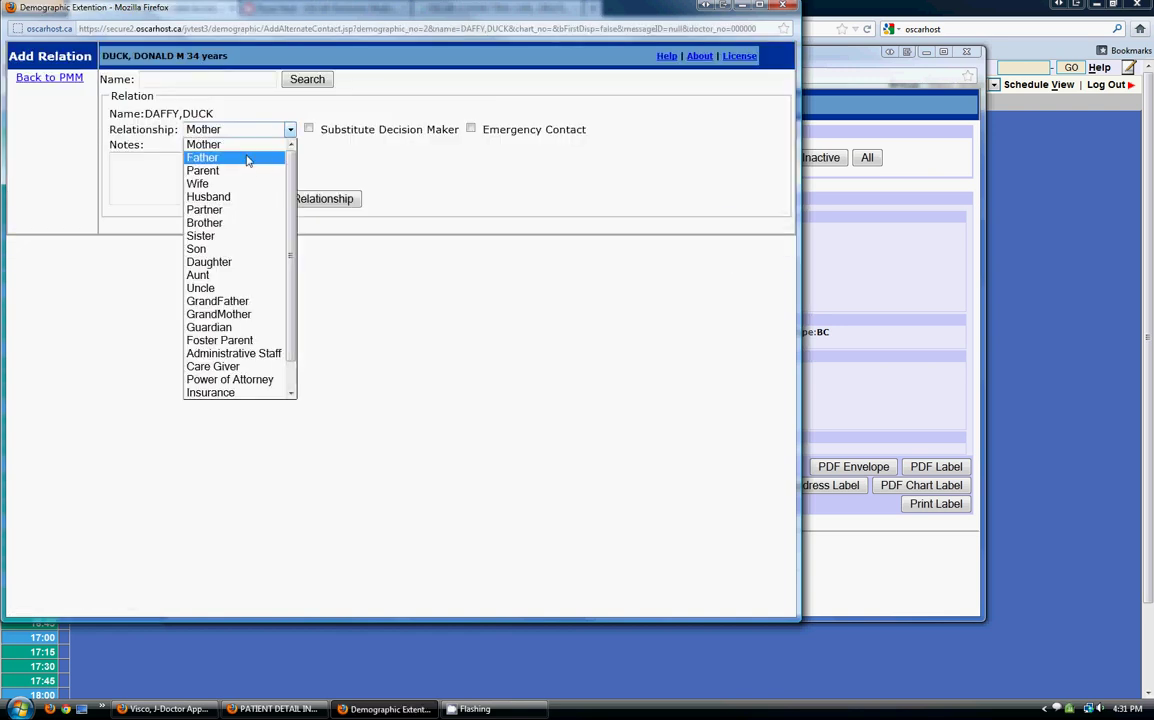
left_click(249, 158)
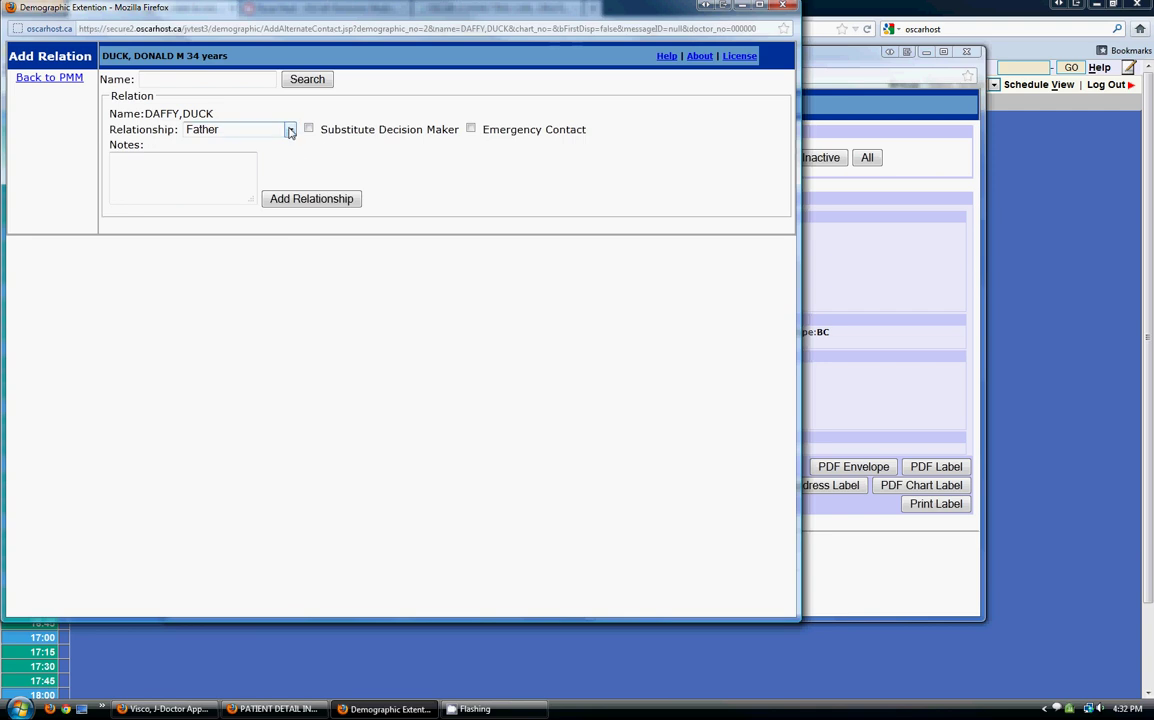
left_click(321, 201)
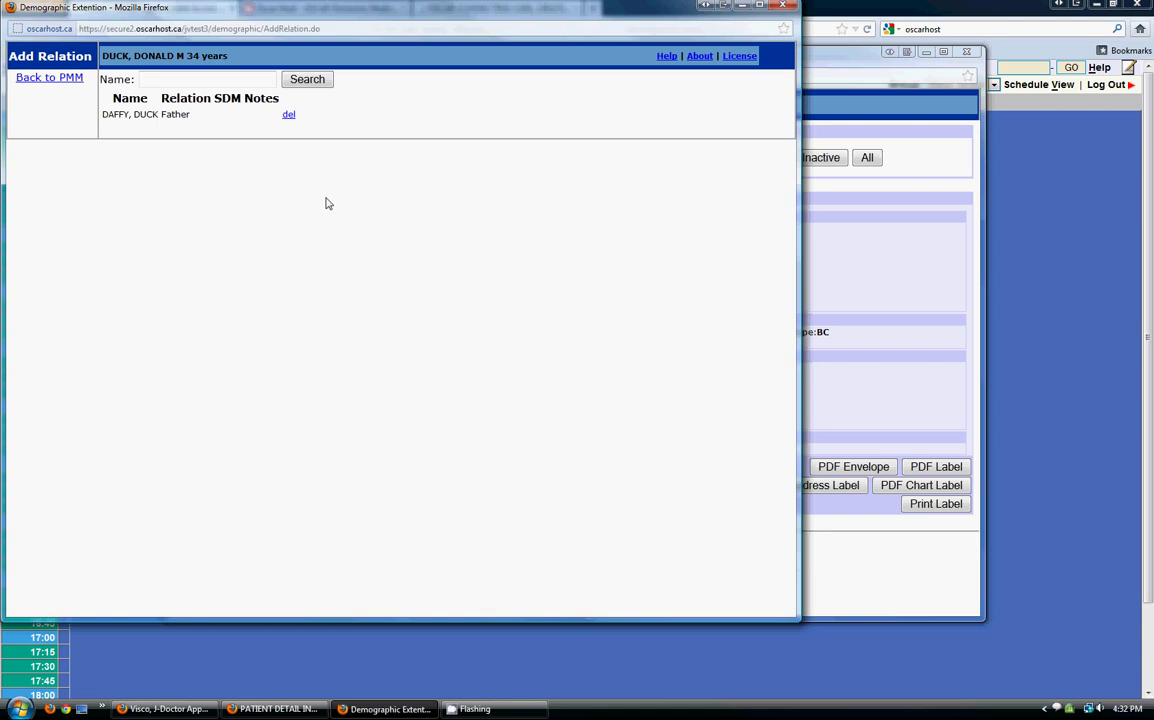
- Reload Donald's detail record to confirm it lists Father: DAFFY, DUCK
left_click(782, 6)
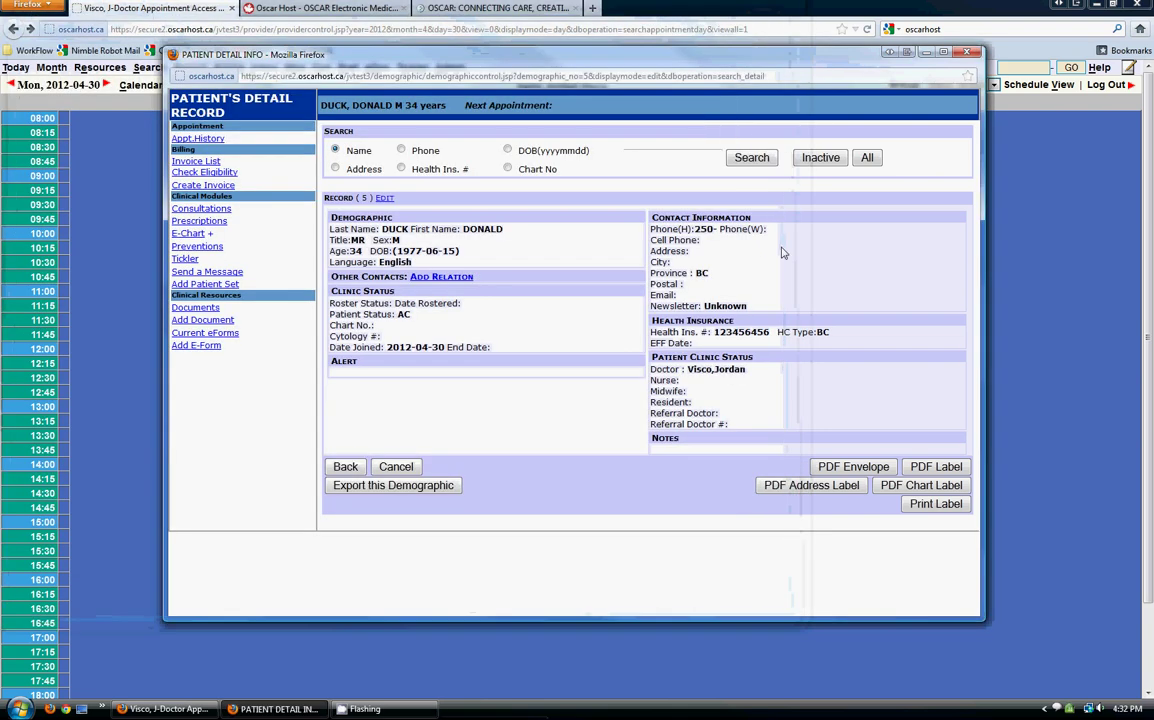
right_click(666, 345)
left_click(677, 375)
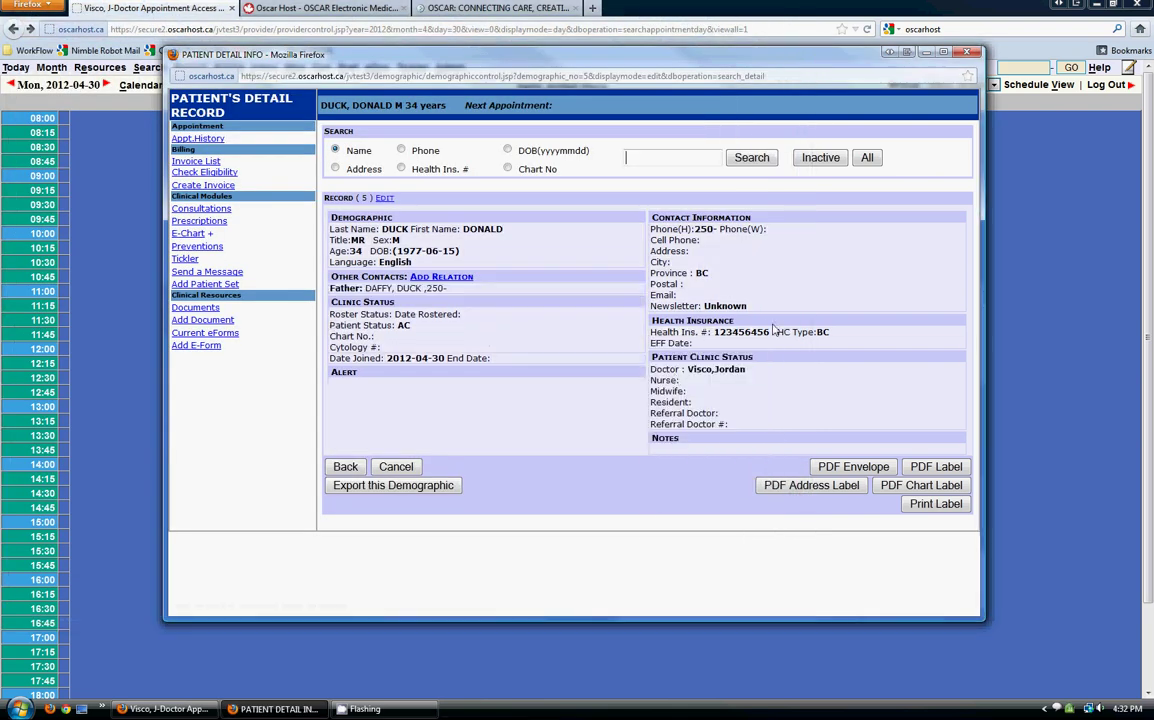
left_click_drag(334, 288, 457, 293)
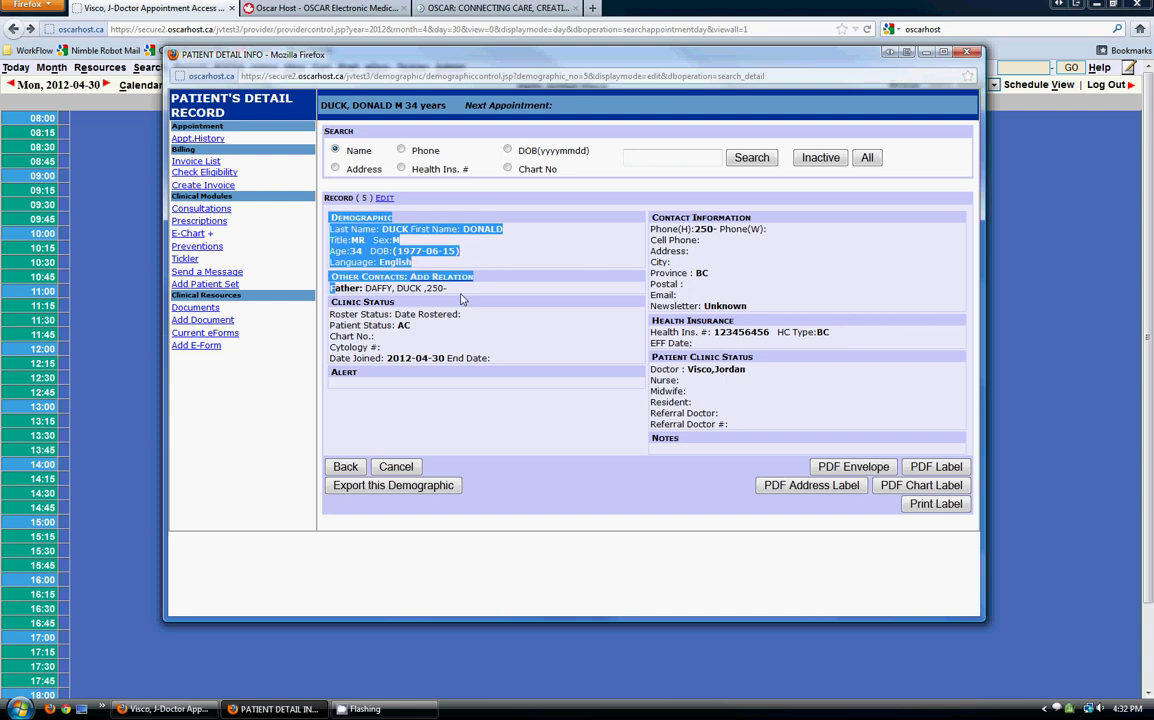
left_click(538, 316)
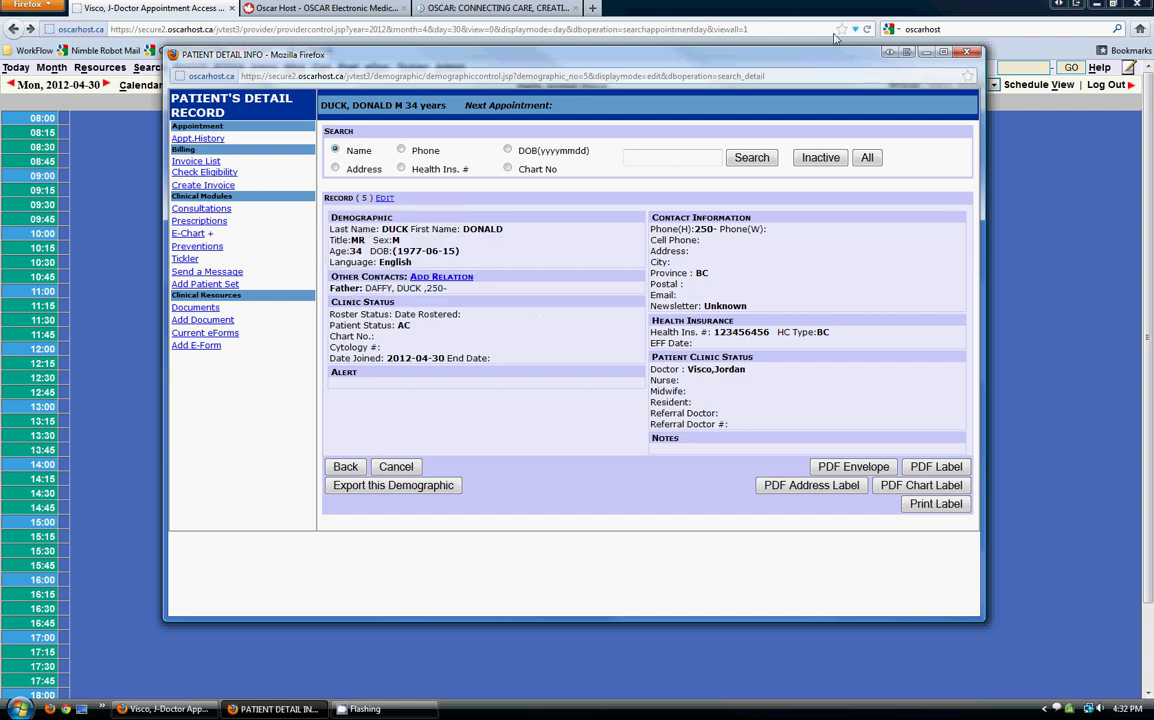
left_click(969, 53)
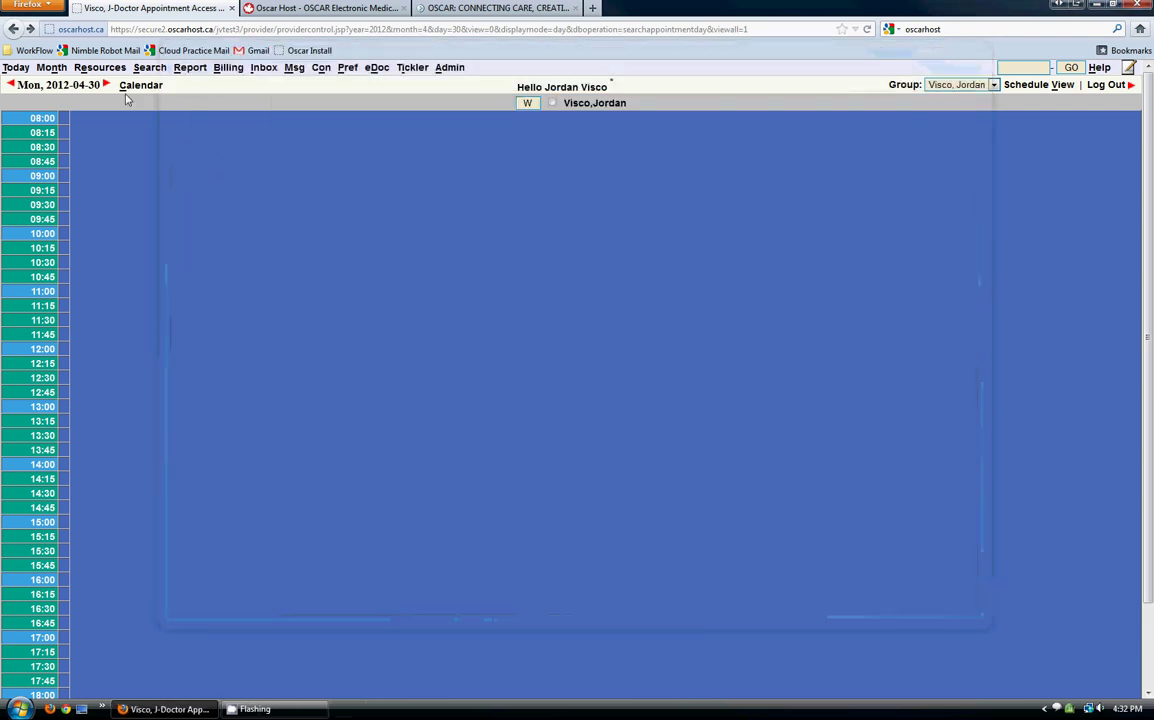
left_click(149, 68)
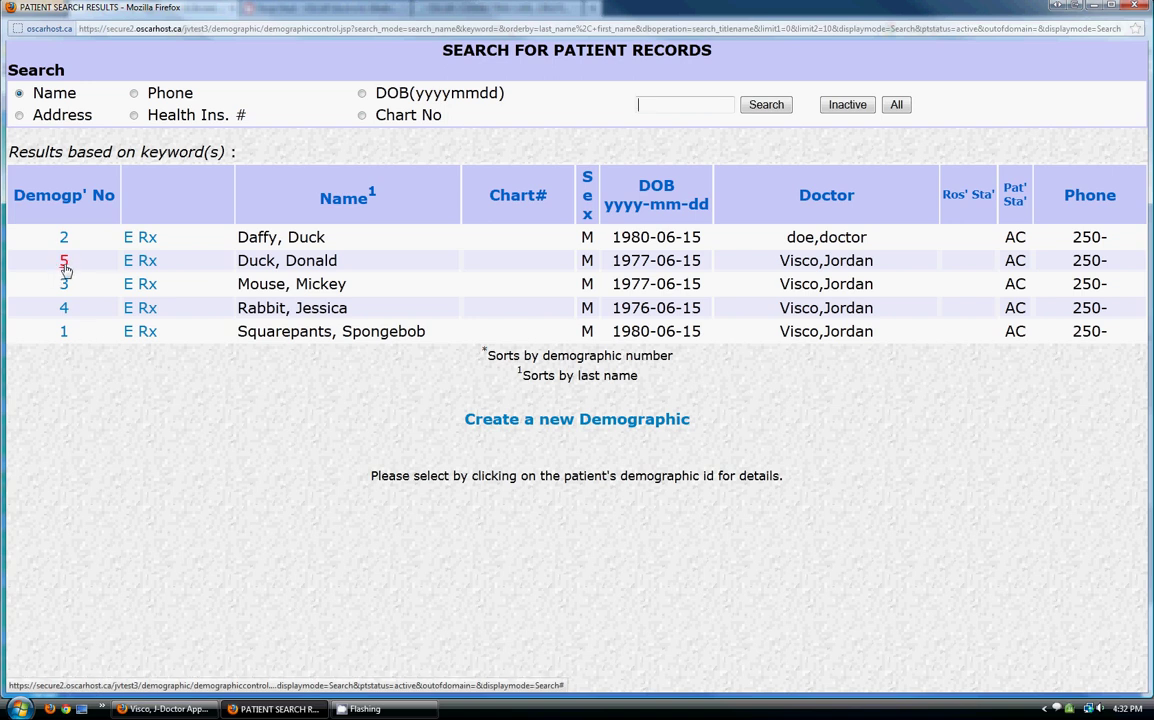
left_click(64, 262)
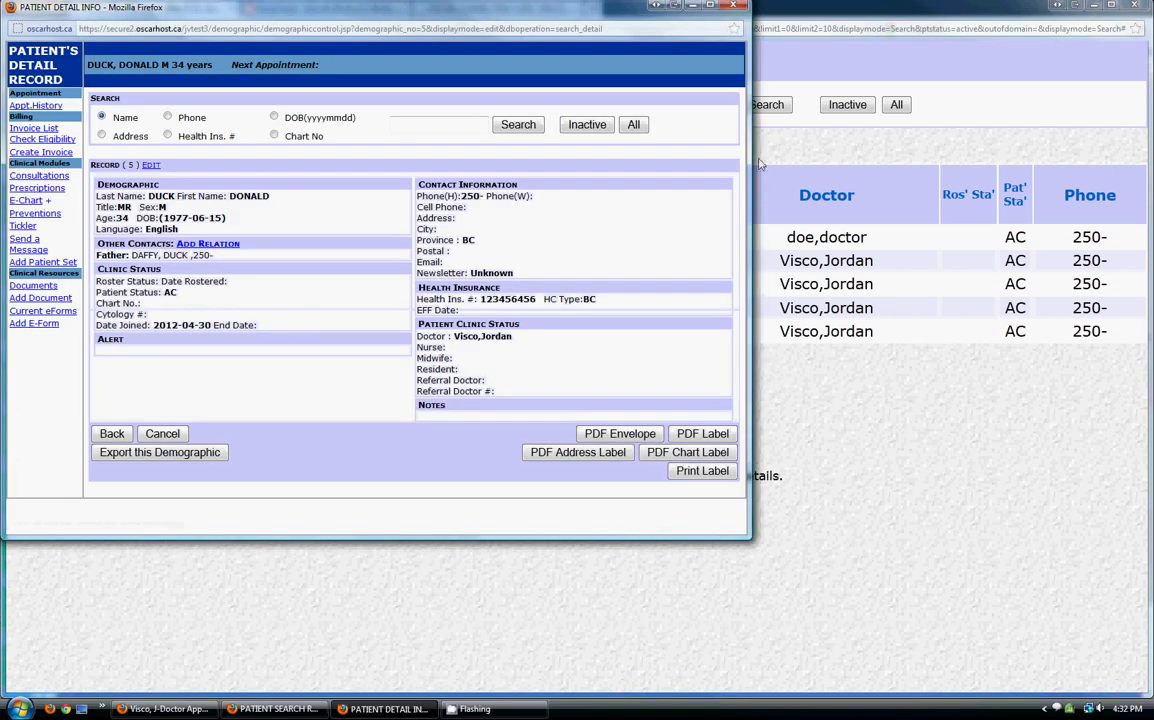
left_click(737, 9)
left_click(1143, 6)
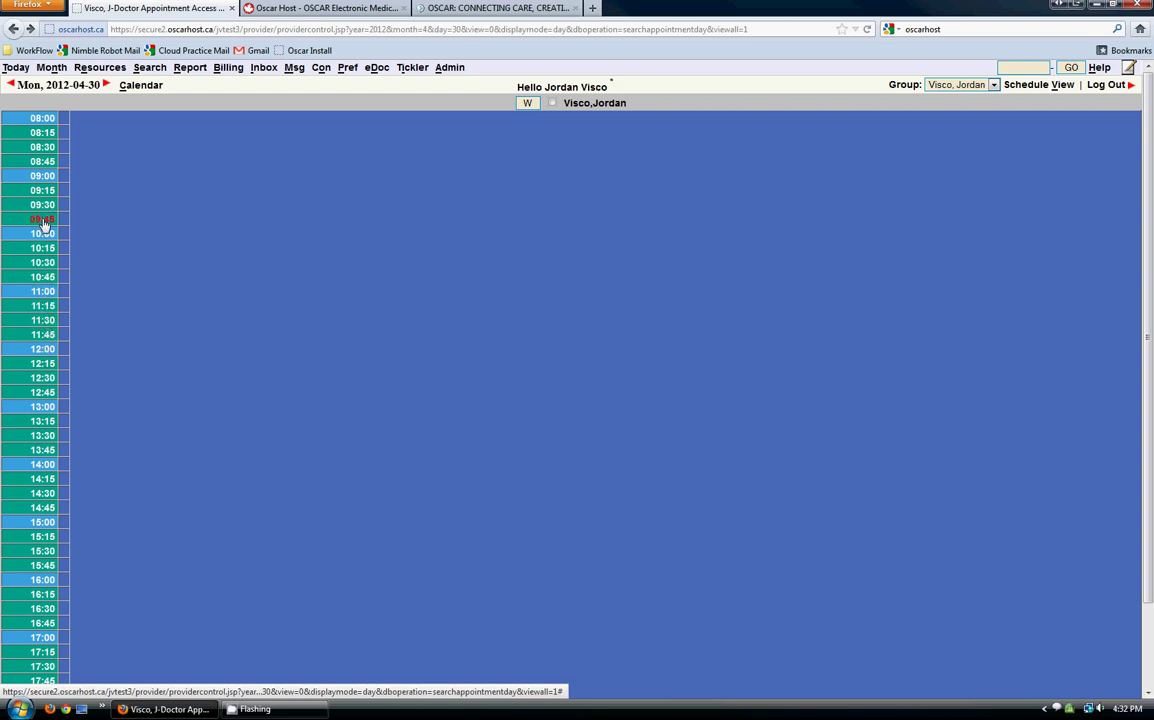
- Book a 30-minute .DO_NOT_BOOK entry at 11:00 on 2012-04-30
left_click(44, 300)
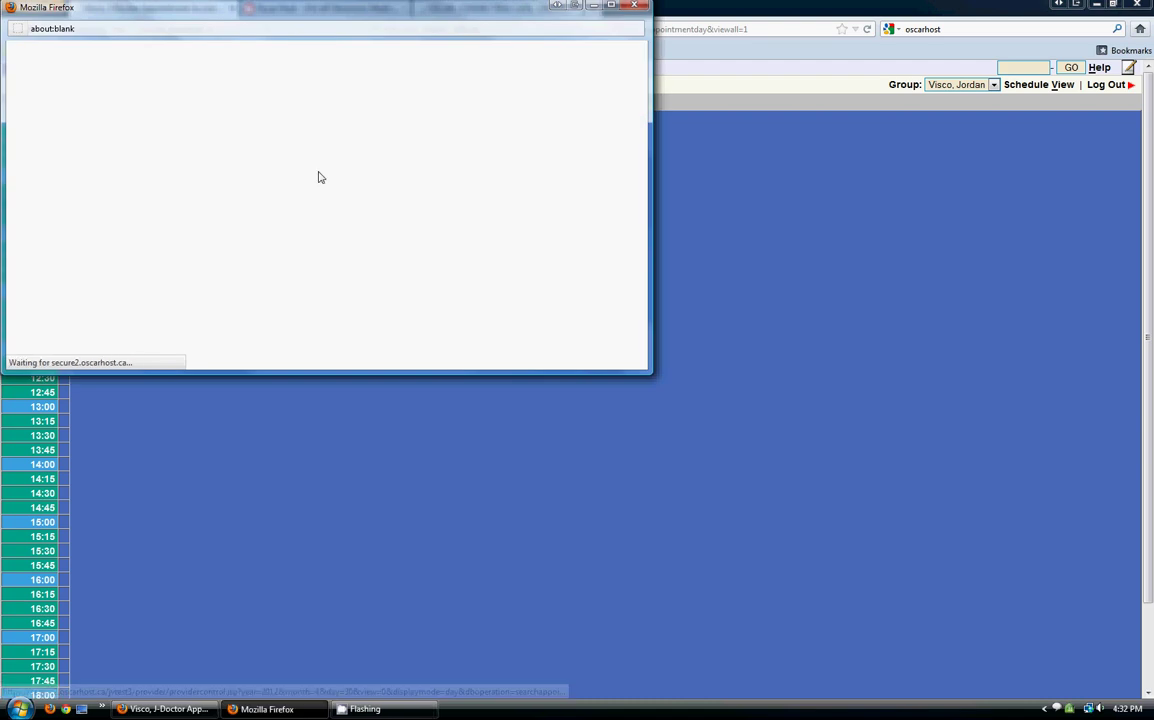
mouse_move(318, 18)
left_mouse_down()
mouse_move(495, 163)
mouse_move(527, 165)
left_mouse_up()
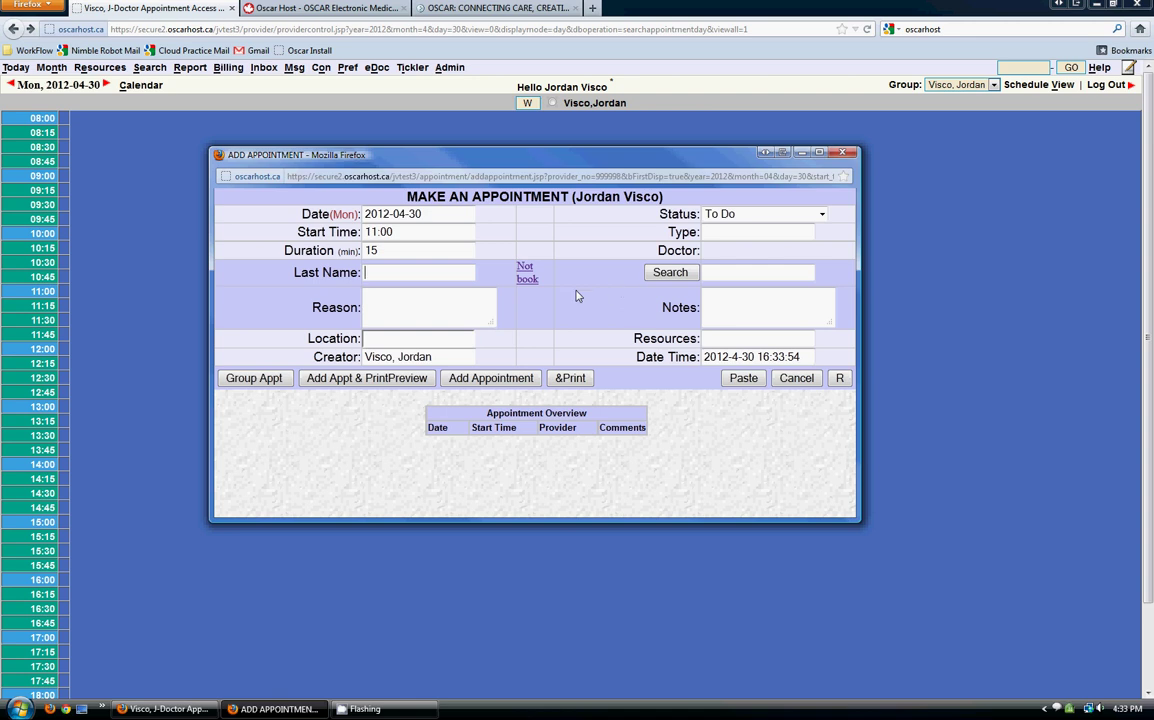
left_click(526, 278)
left_click_drag(443, 272, 357, 272)
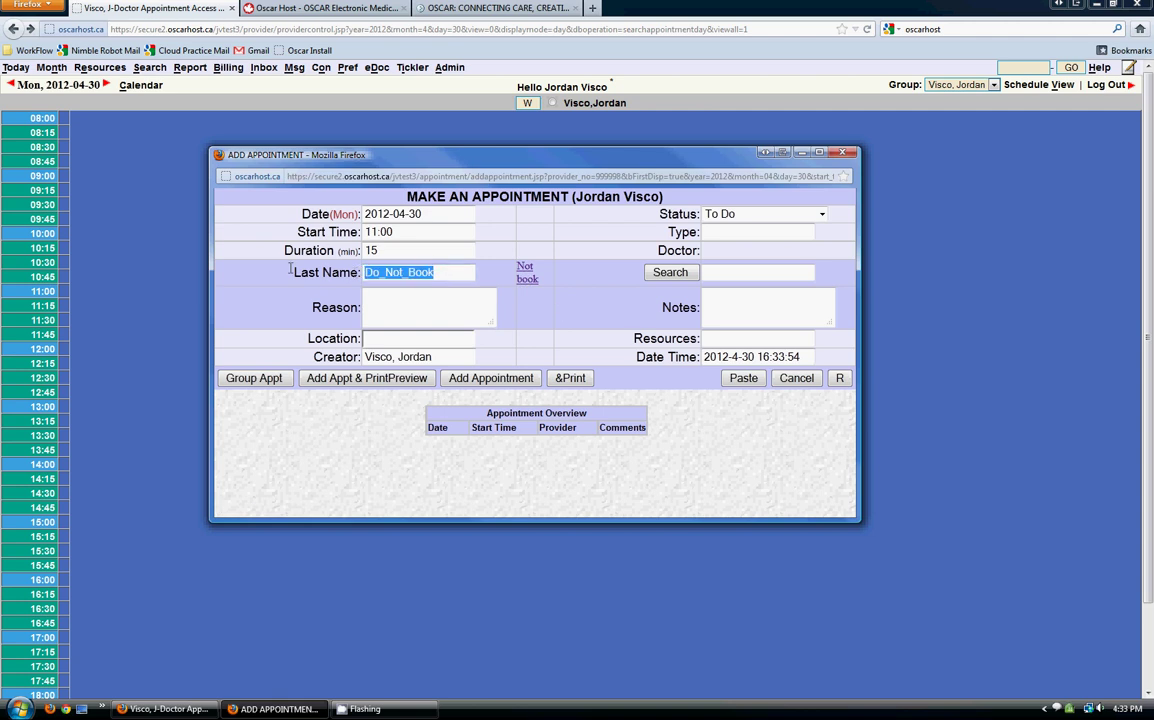
left_click(390, 250)
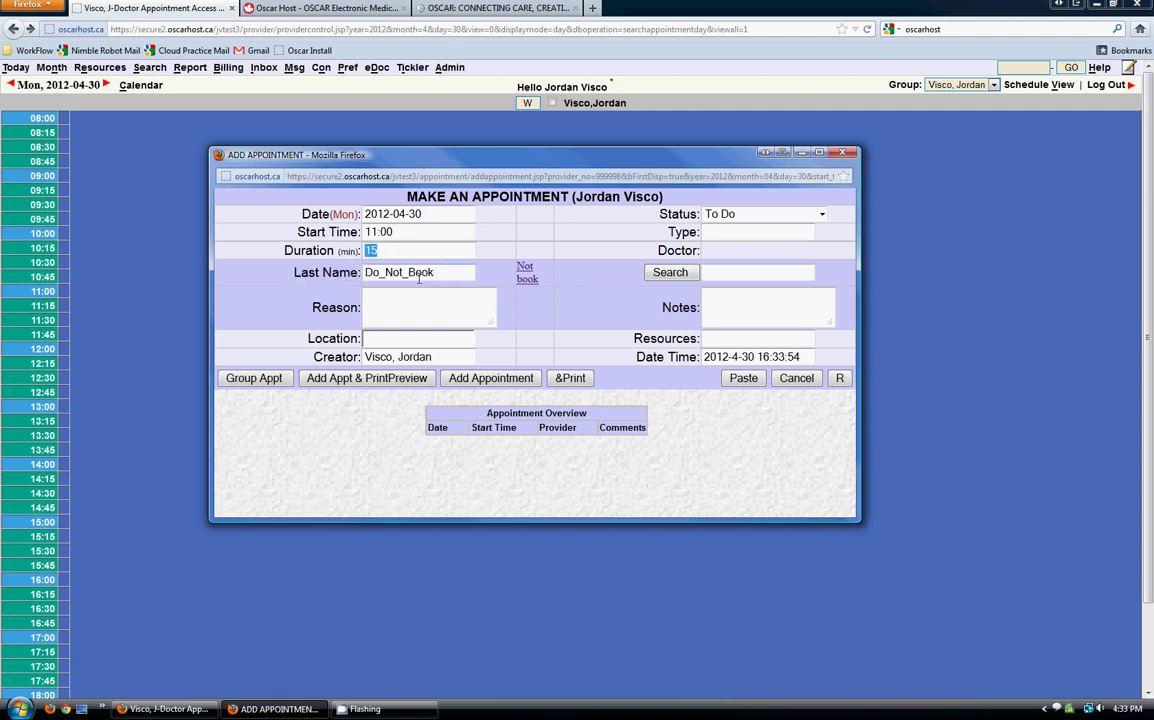
key("BackSpace")
key("BackSpace")
type("30")
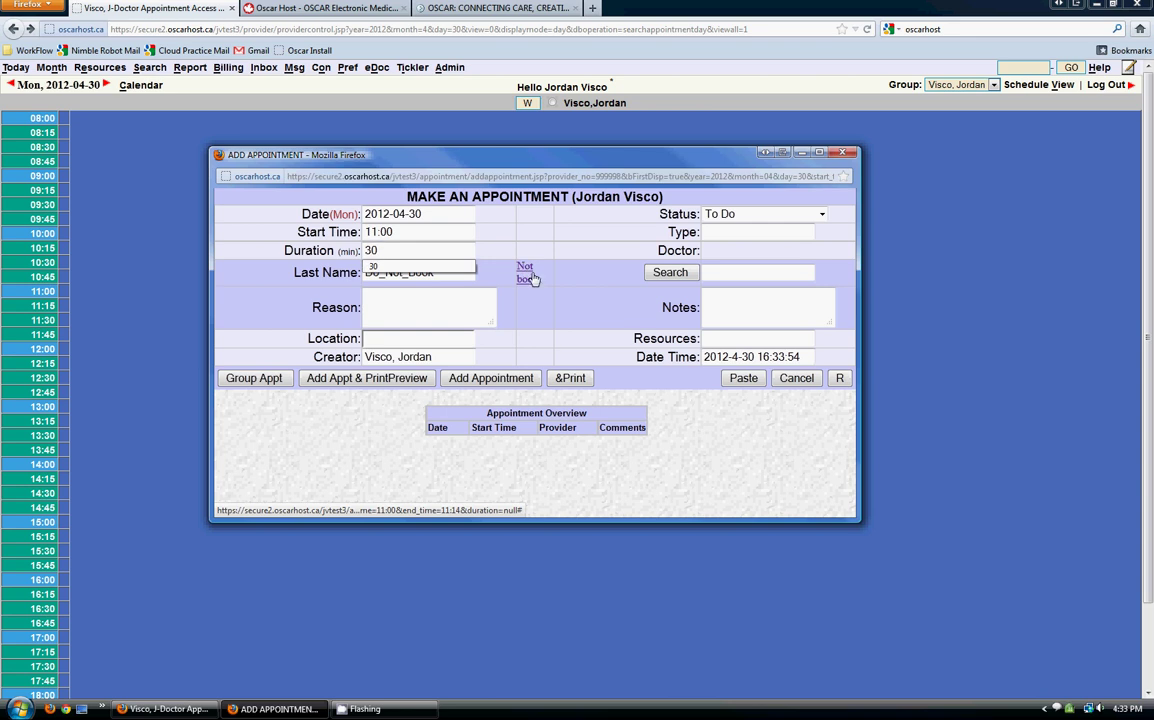
left_click(484, 384)
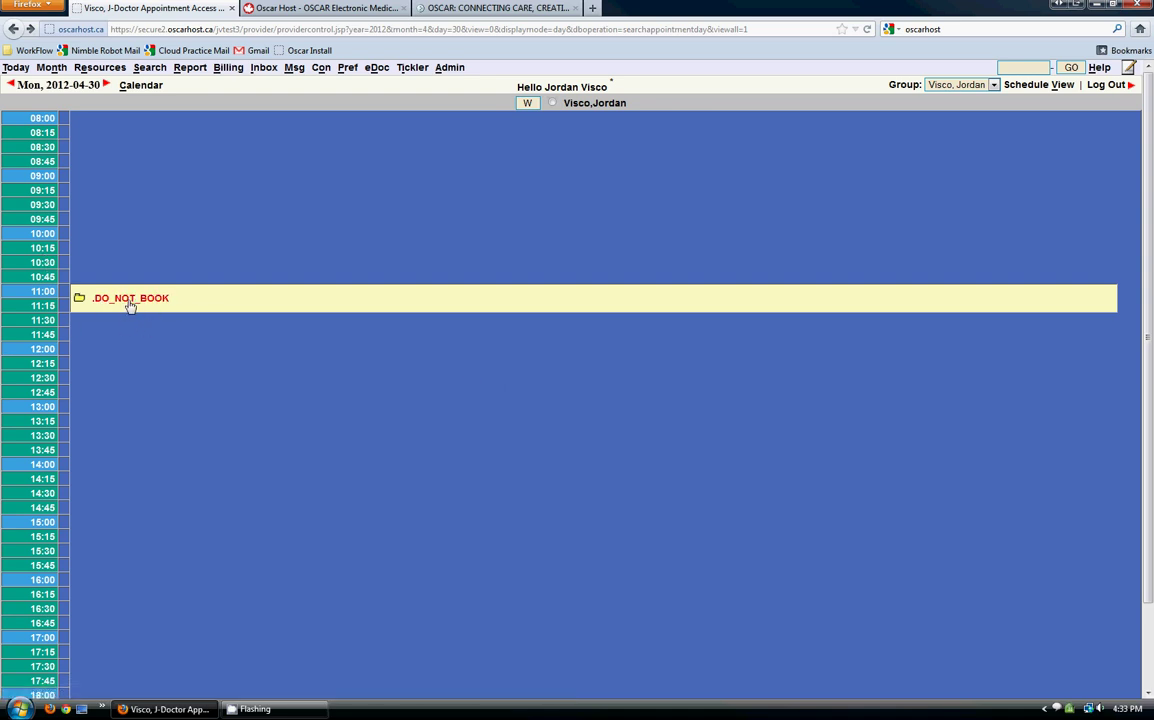
- Open an 11:30 booking, clear the name field, and pick DUCK, DONALD from the patient search
left_click(50, 322)
left_click_drag(290, 12, 500, 101)
left_click(420, 216)
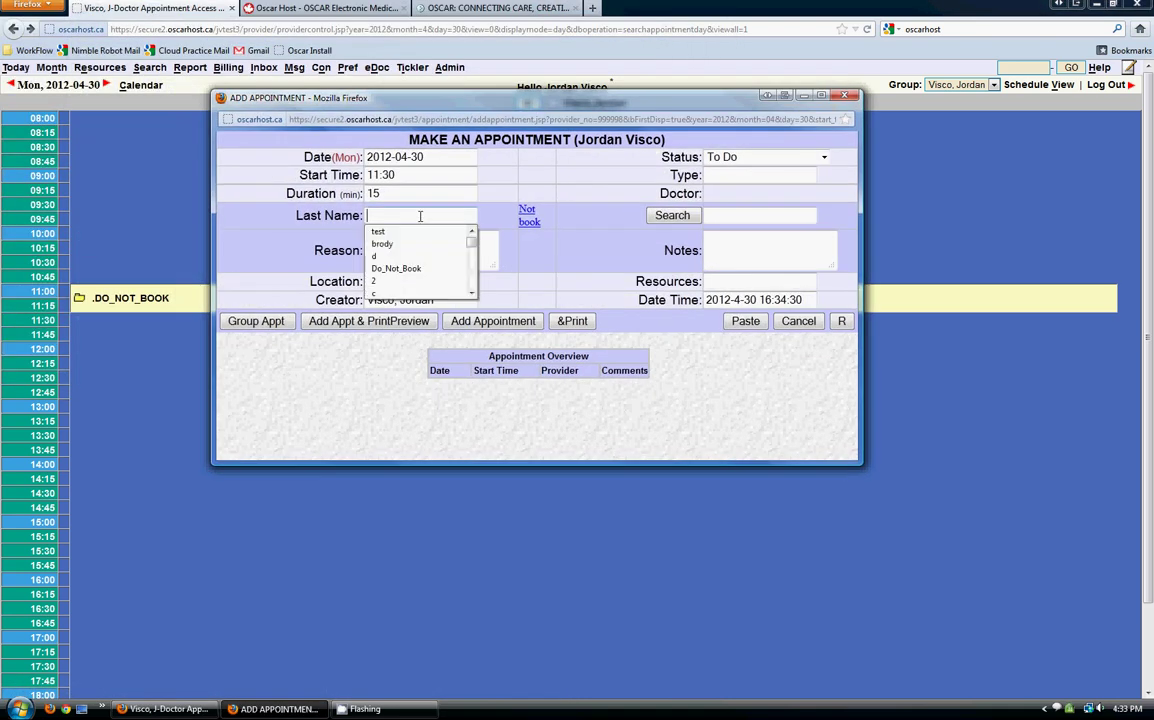
type("Going Shopping")
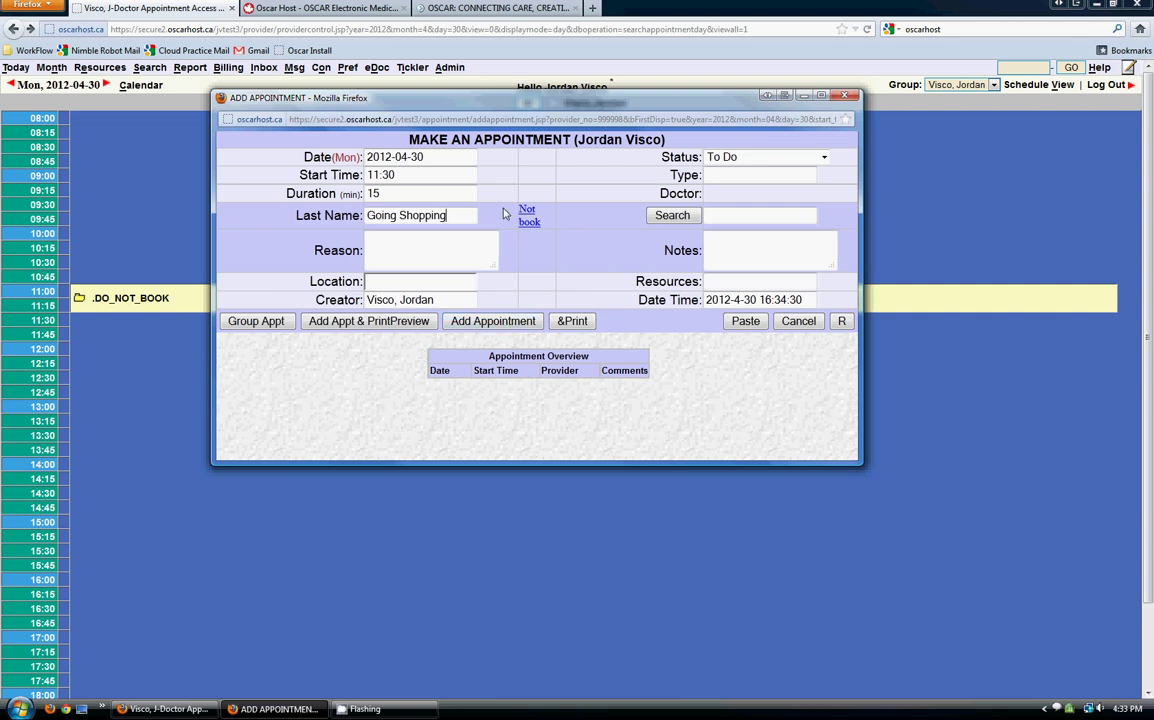
left_click_drag(455, 216, 317, 222)
key("BackSpace")
left_click(679, 218)
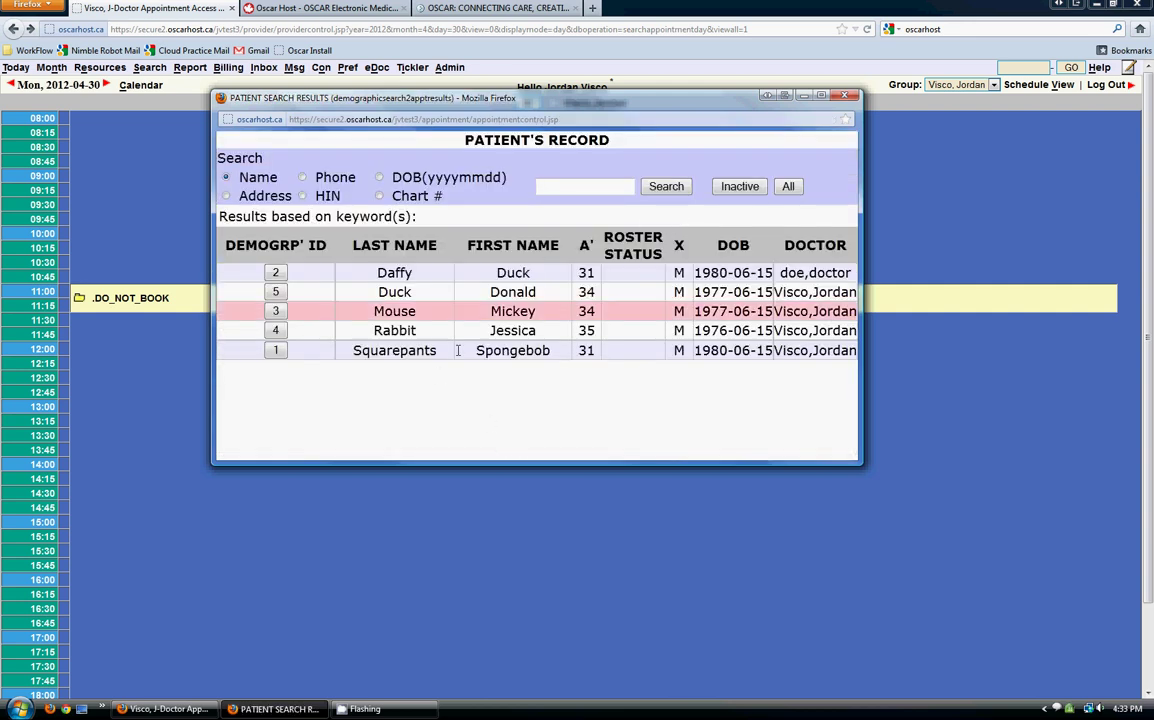
left_click(276, 292)
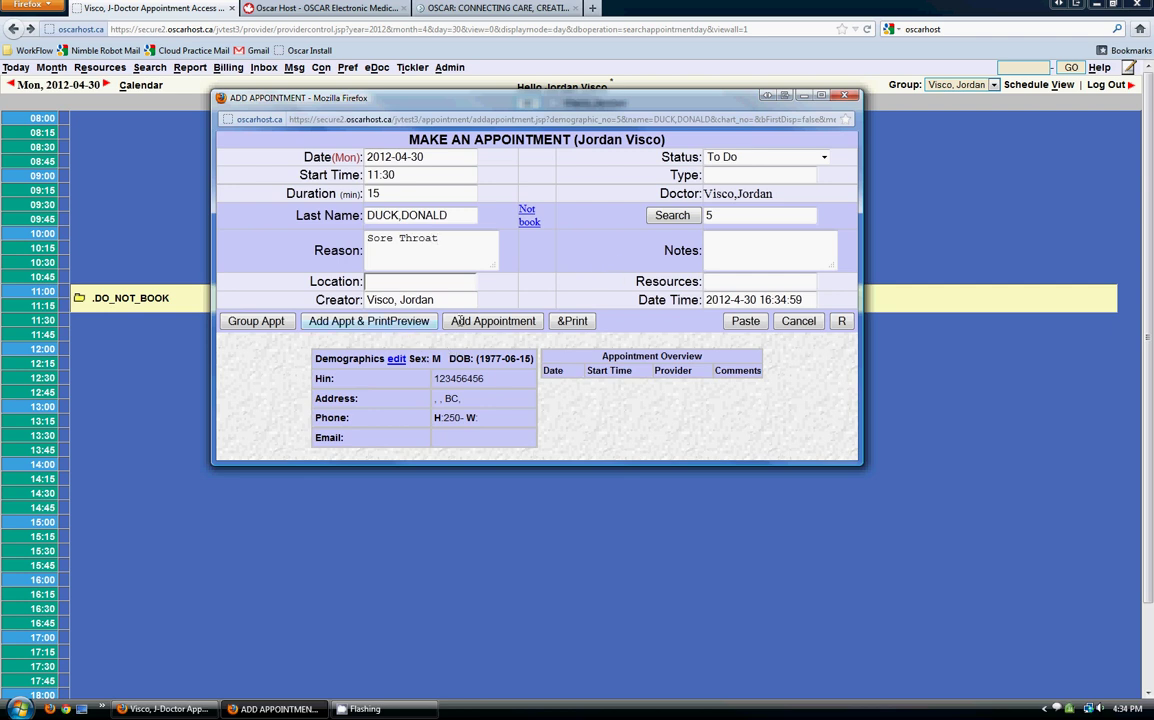
- Save the 11:30 appointment and cycle its status three times until the row turns pink
left_click(488, 325)
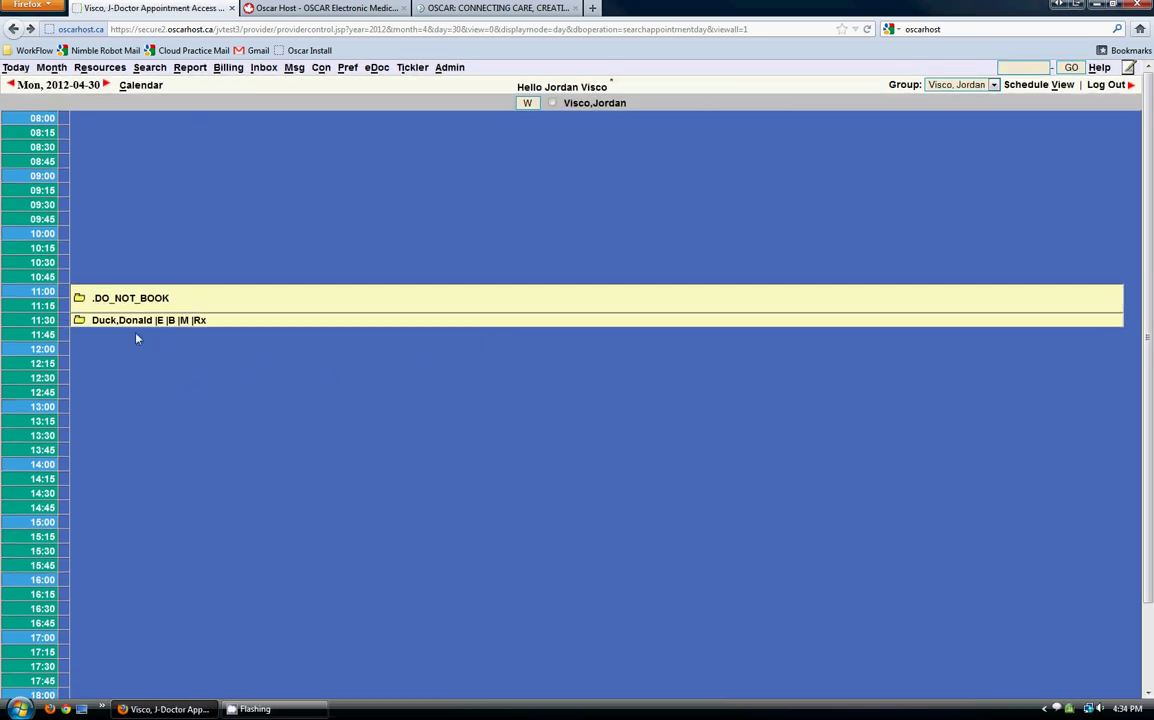
mouse_move(120, 320)
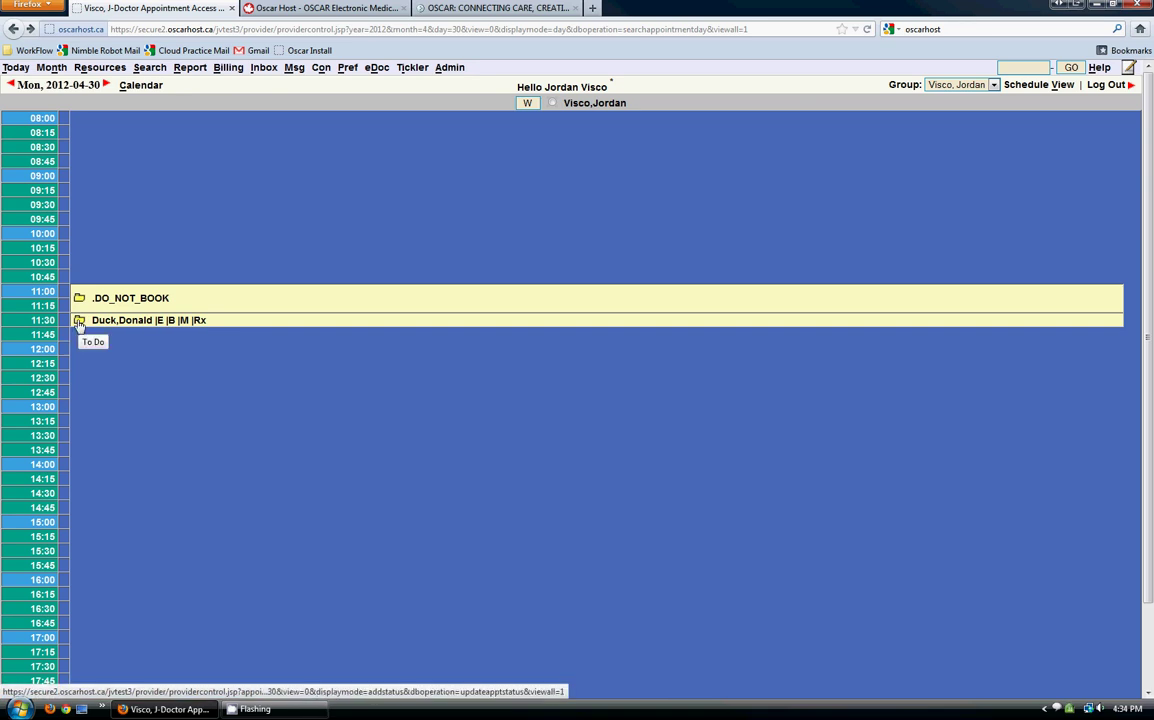
left_click(78, 321)
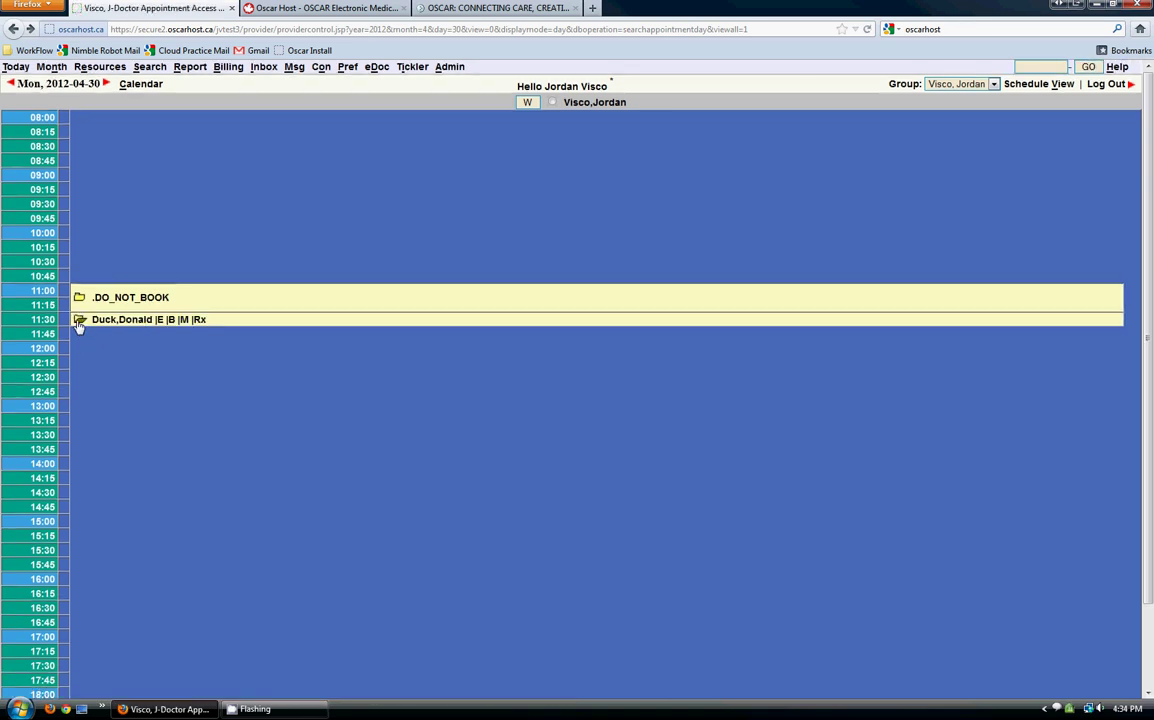
left_click(78, 321)
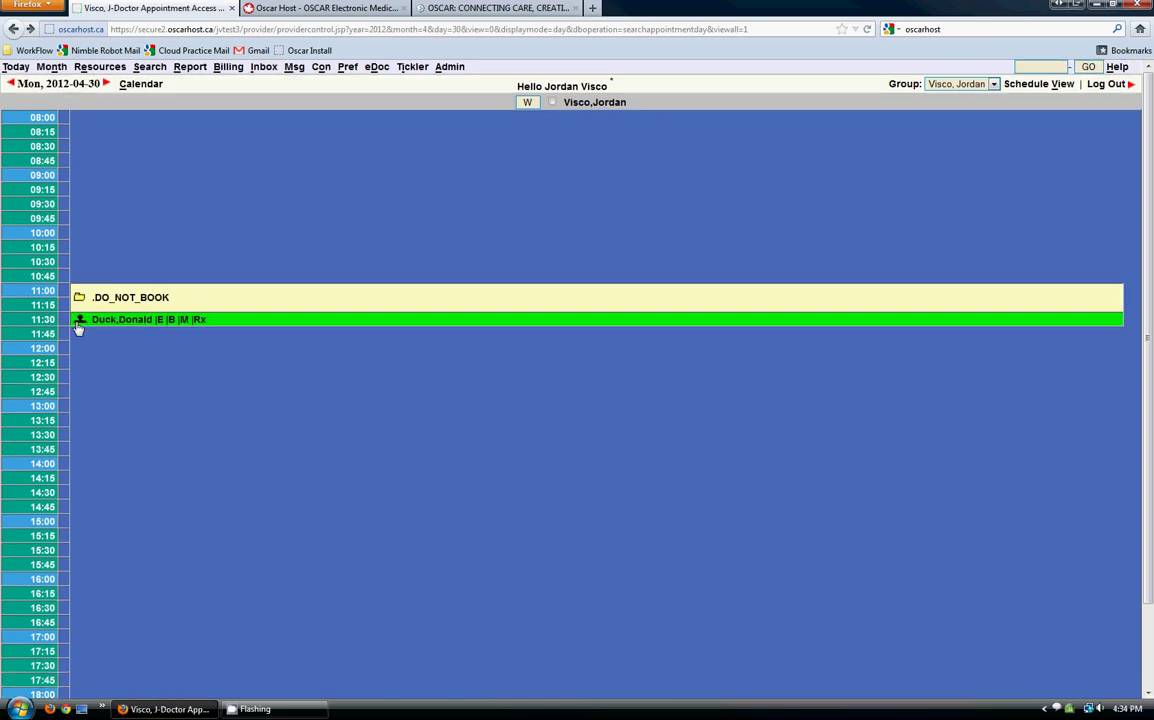
left_click(78, 321)
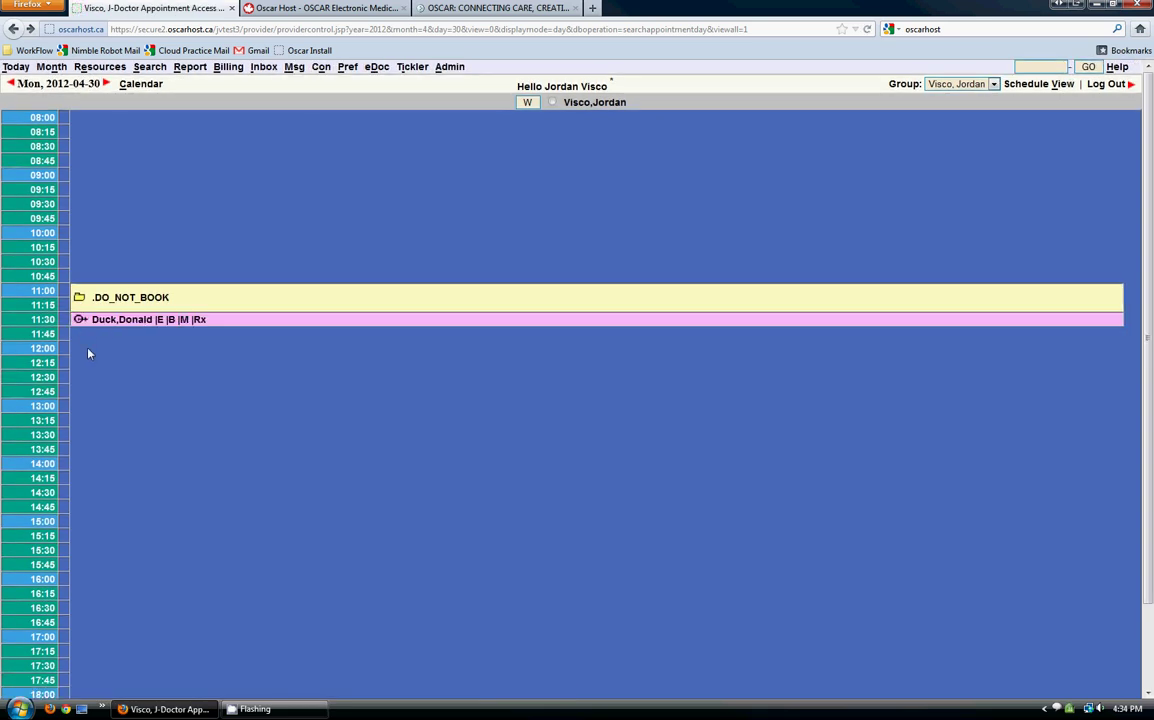
- Try No Show and Cancelled, then set the appointment to To Do and update it
left_click(127, 321)
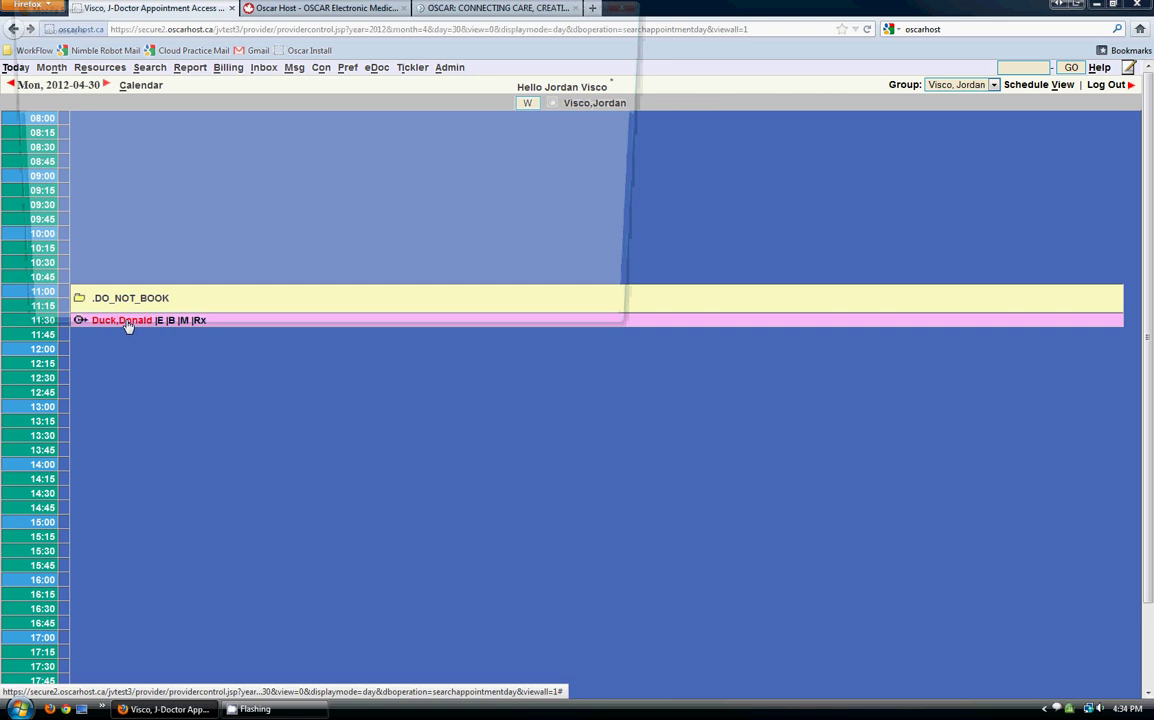
left_click_drag(351, 10, 558, 137)
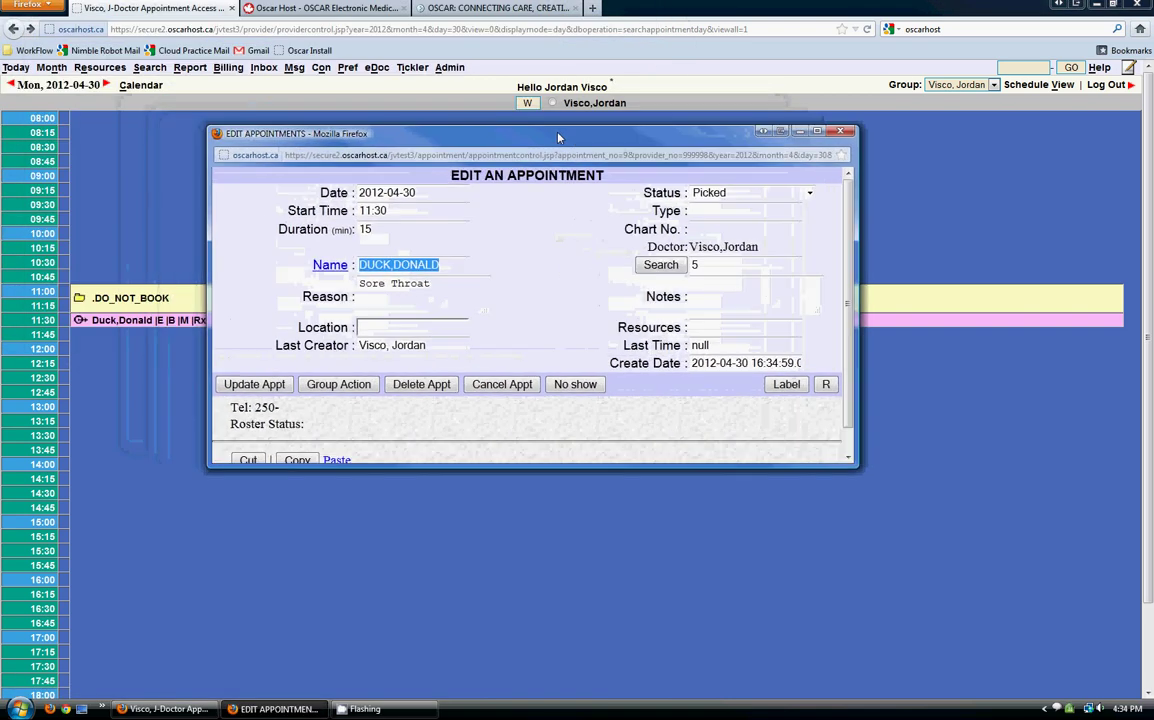
left_click(746, 195)
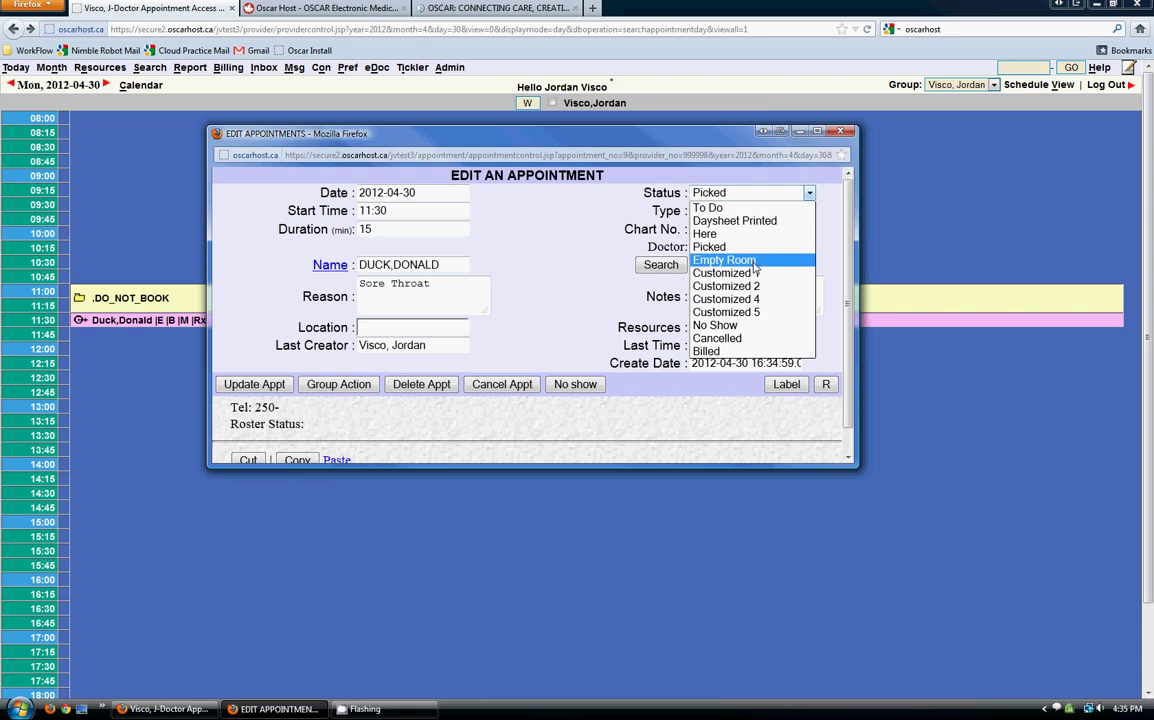
left_click(740, 327)
left_click(748, 194)
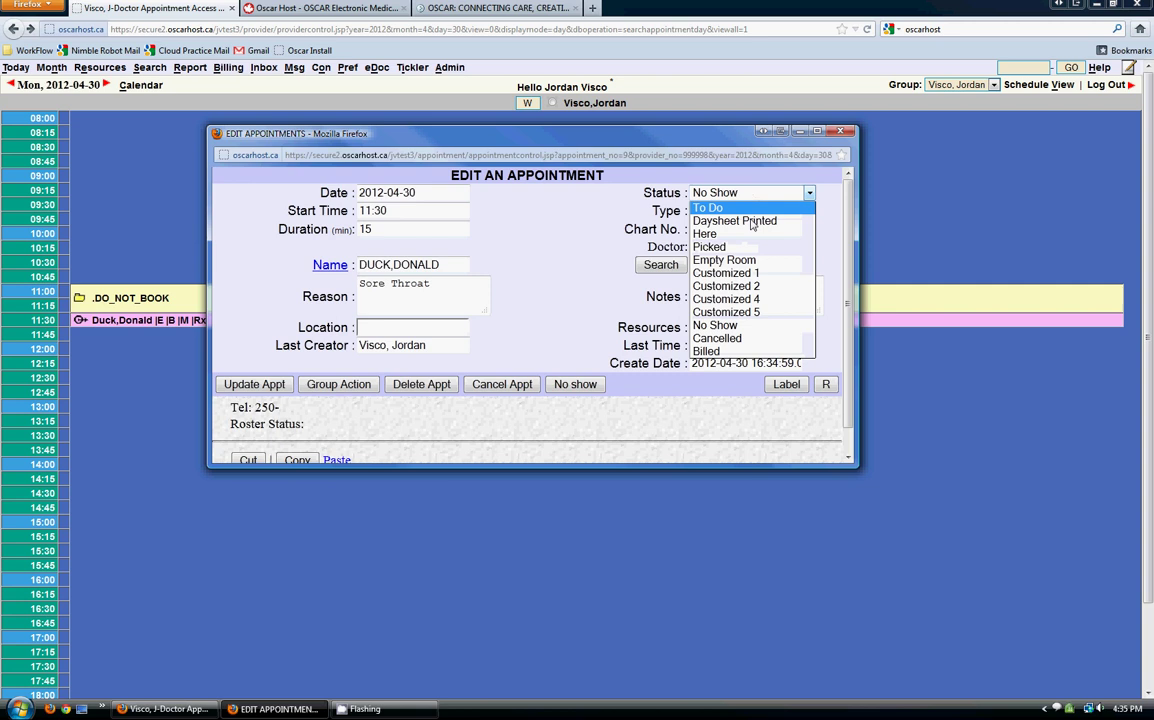
left_click(737, 339)
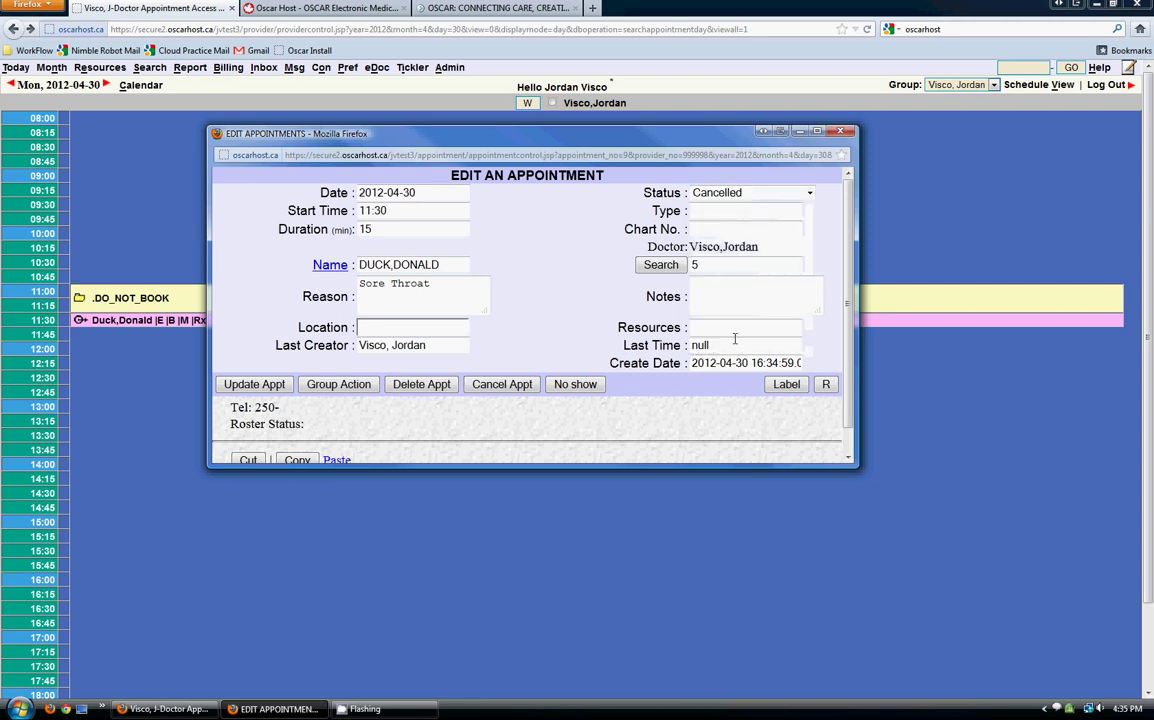
left_click(807, 193)
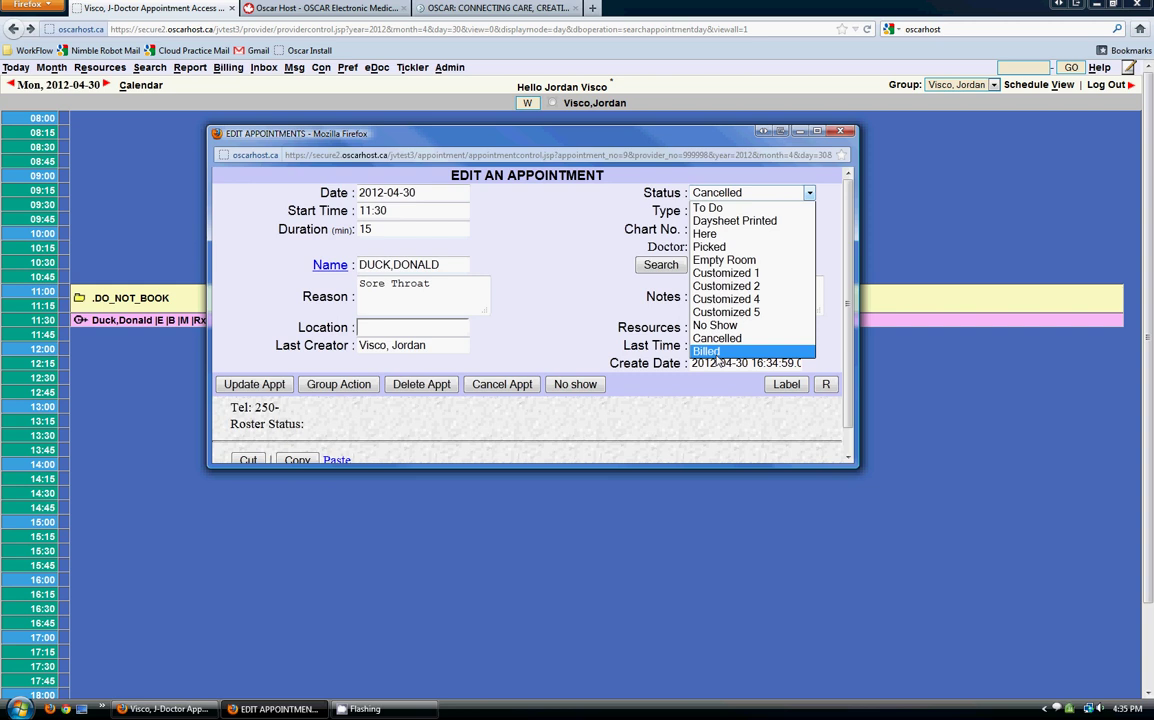
left_click(808, 193)
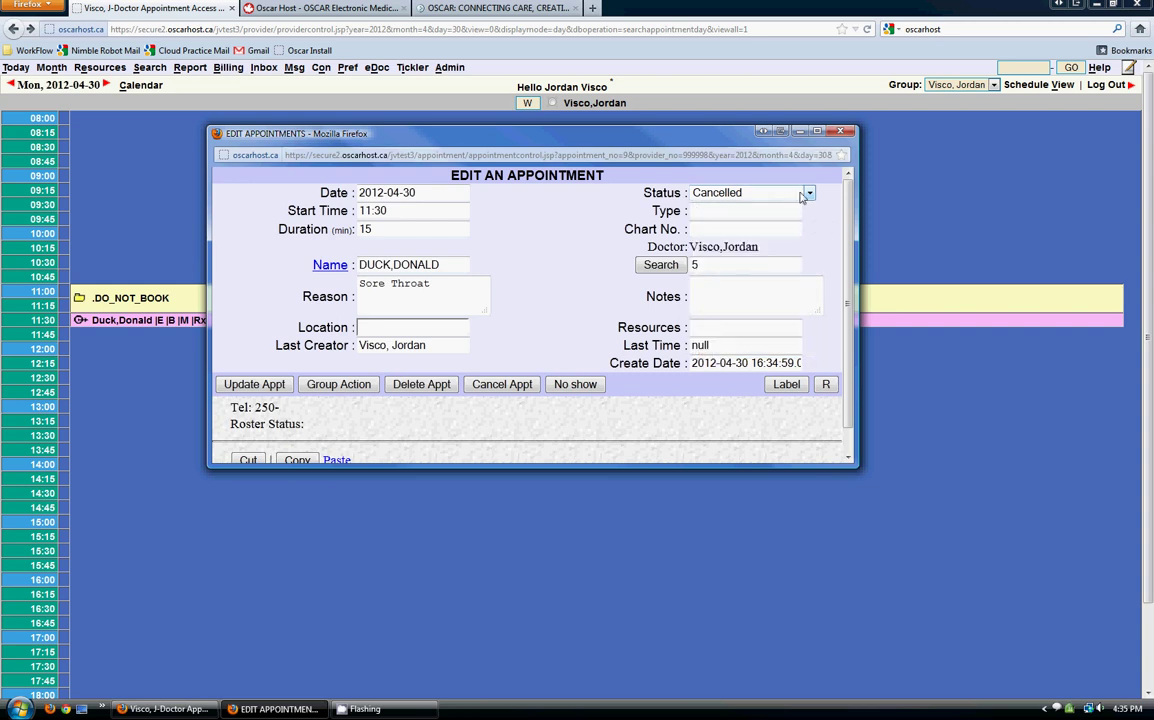
left_click(807, 193)
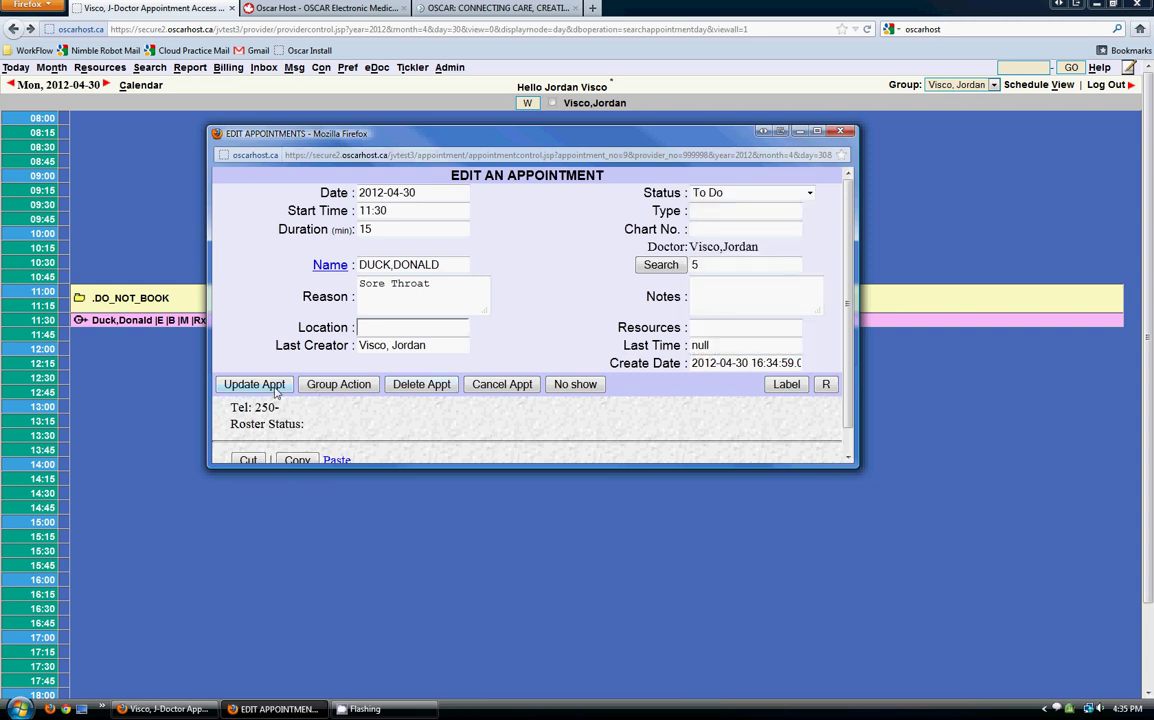
scroll(446, 383, "down", 1)
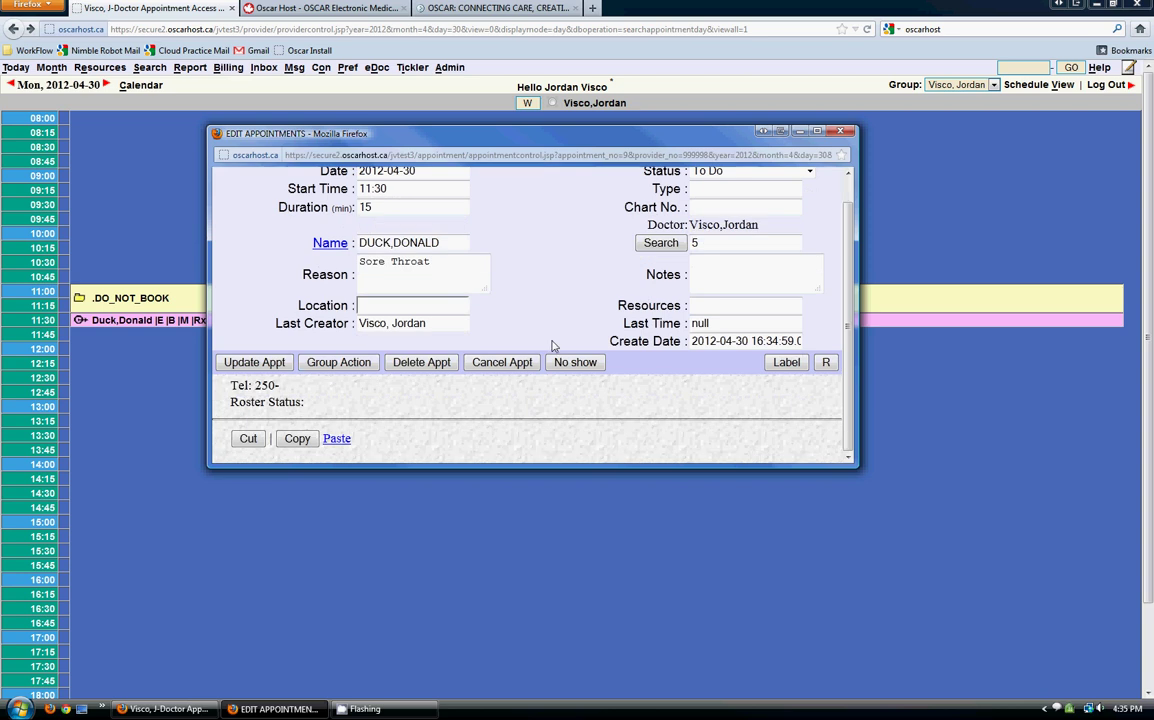
left_click(258, 362)
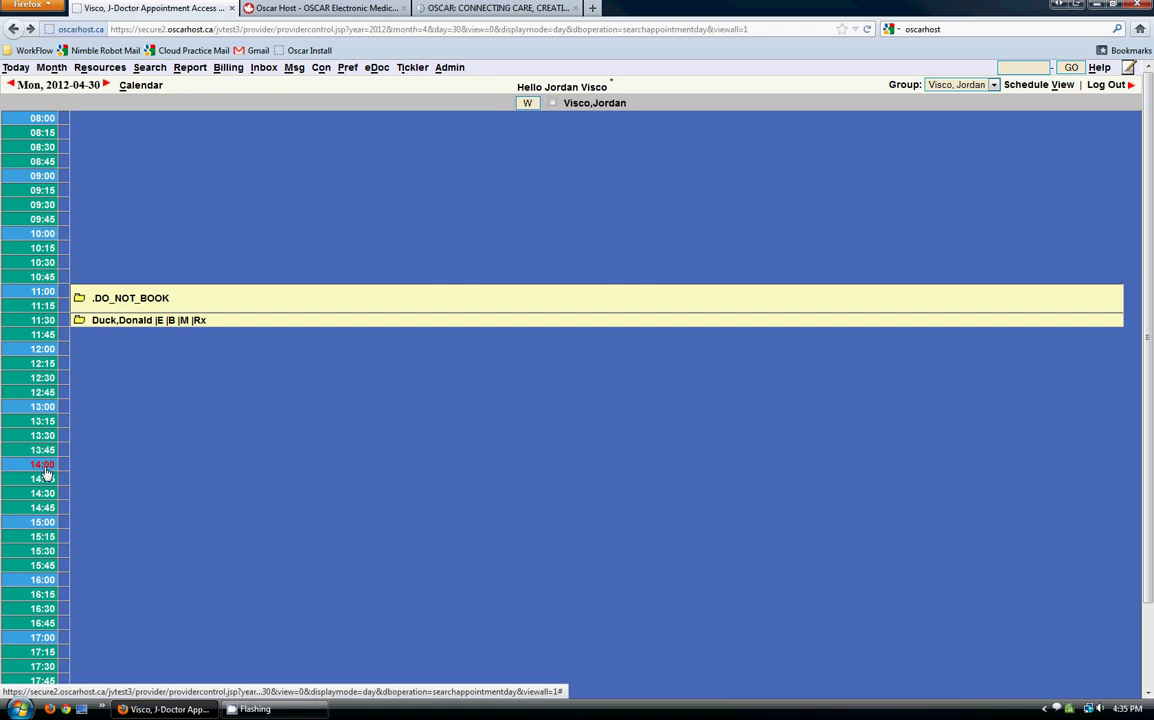
- Cut Donald Duck's appointment from 11:30 and paste it into a new 14:00 booking
left_click(118, 320)
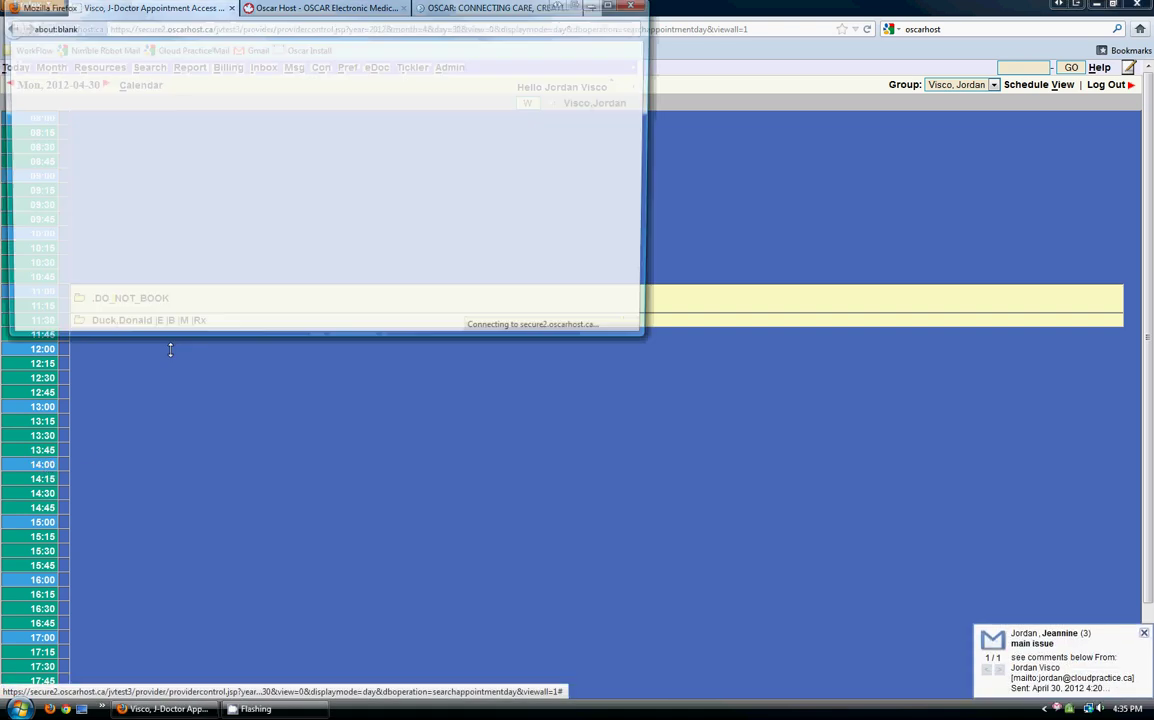
left_click_drag(295, 30, 460, 40)
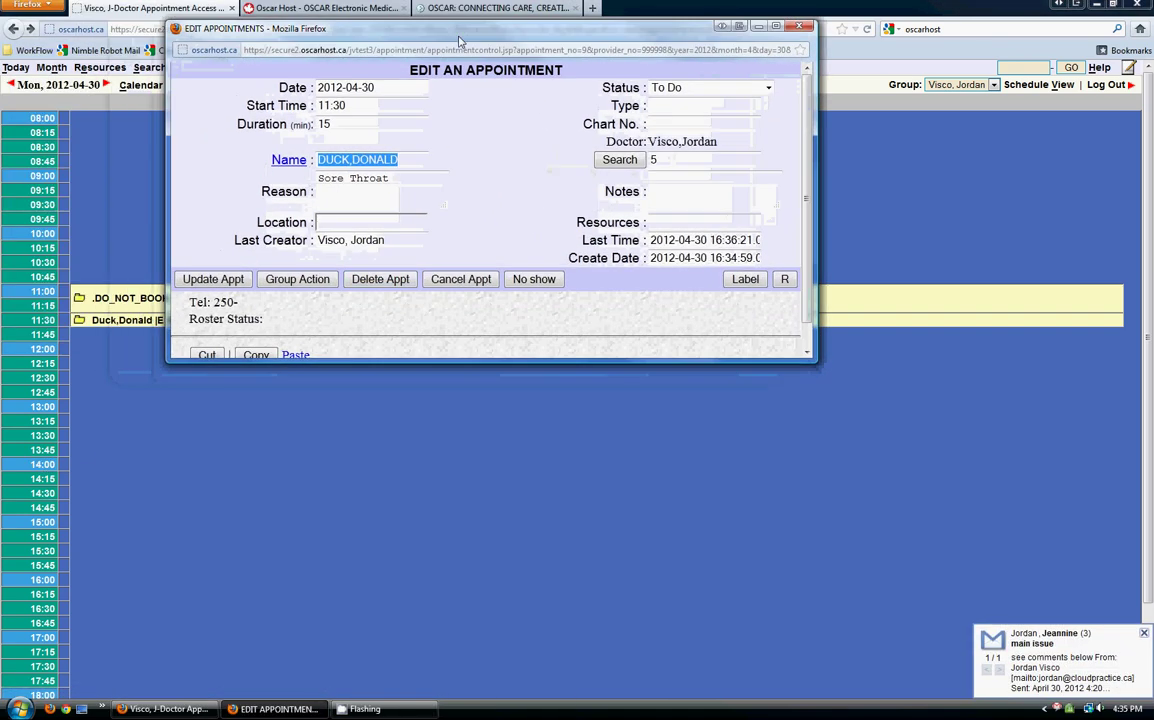
scroll(323, 285, "down", 1)
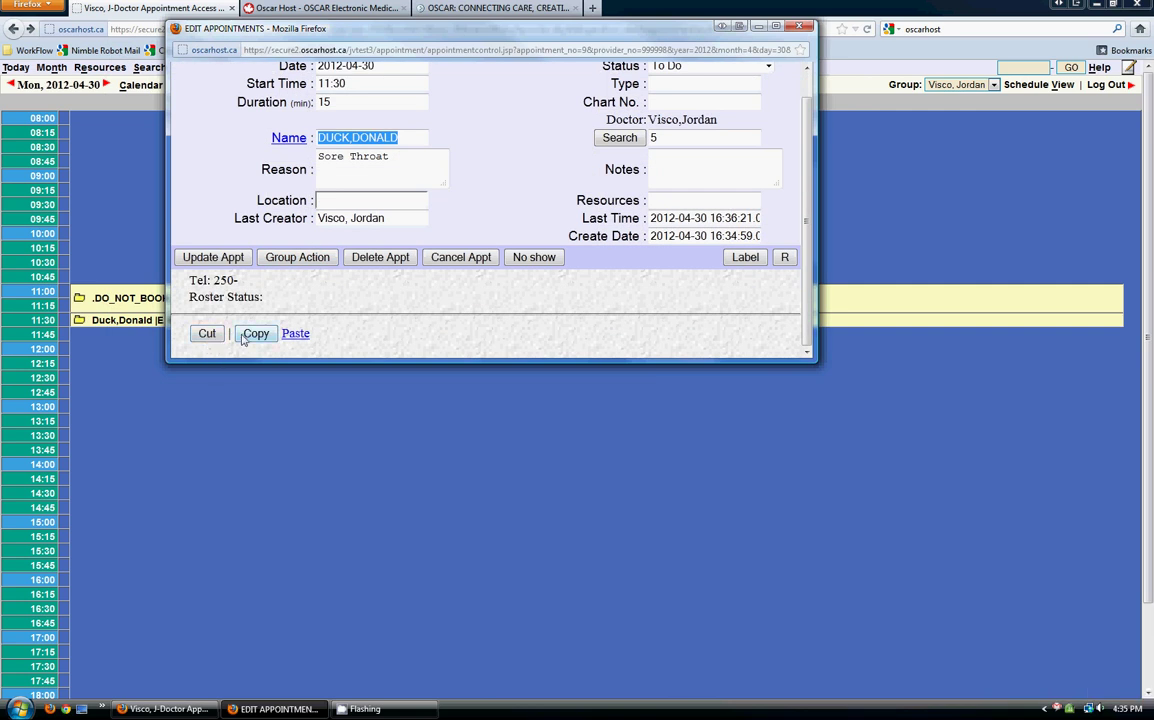
left_click(206, 335)
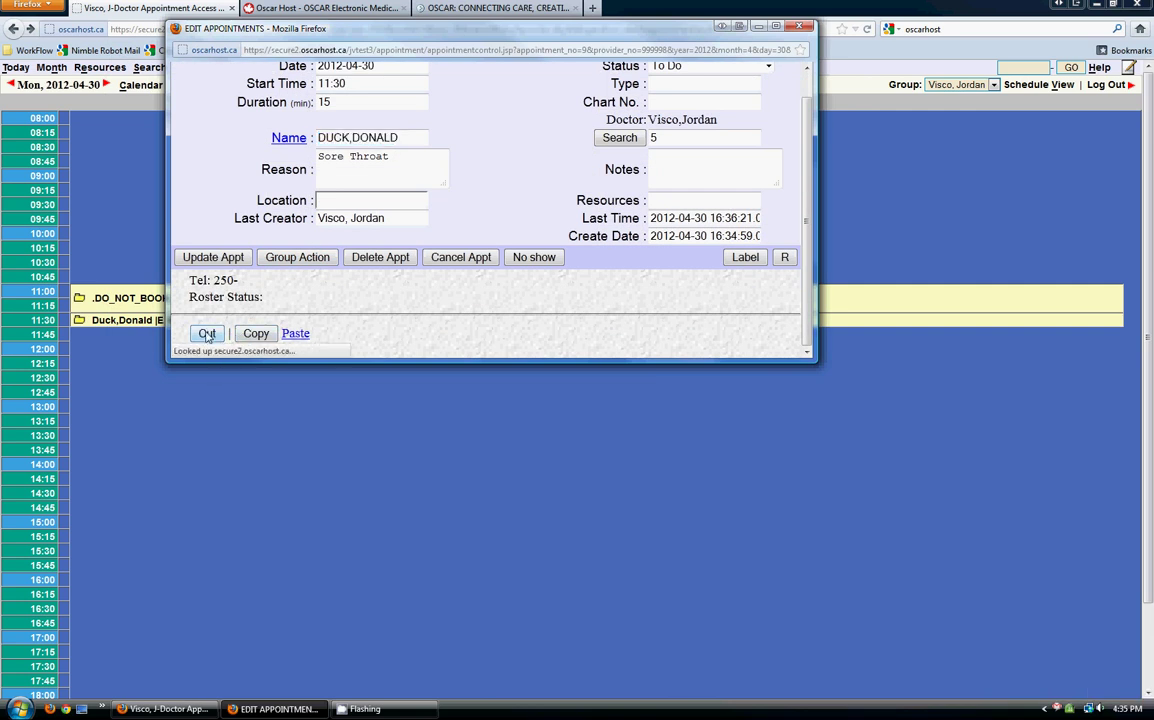
left_click(43, 465)
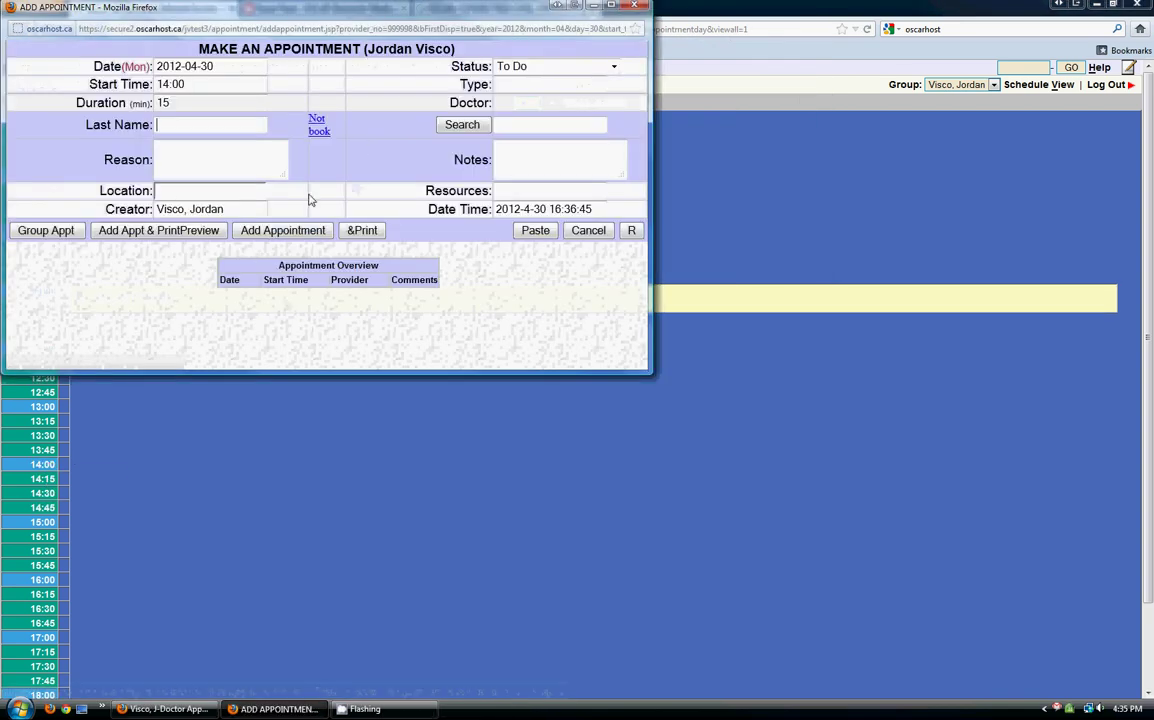
left_click(535, 232)
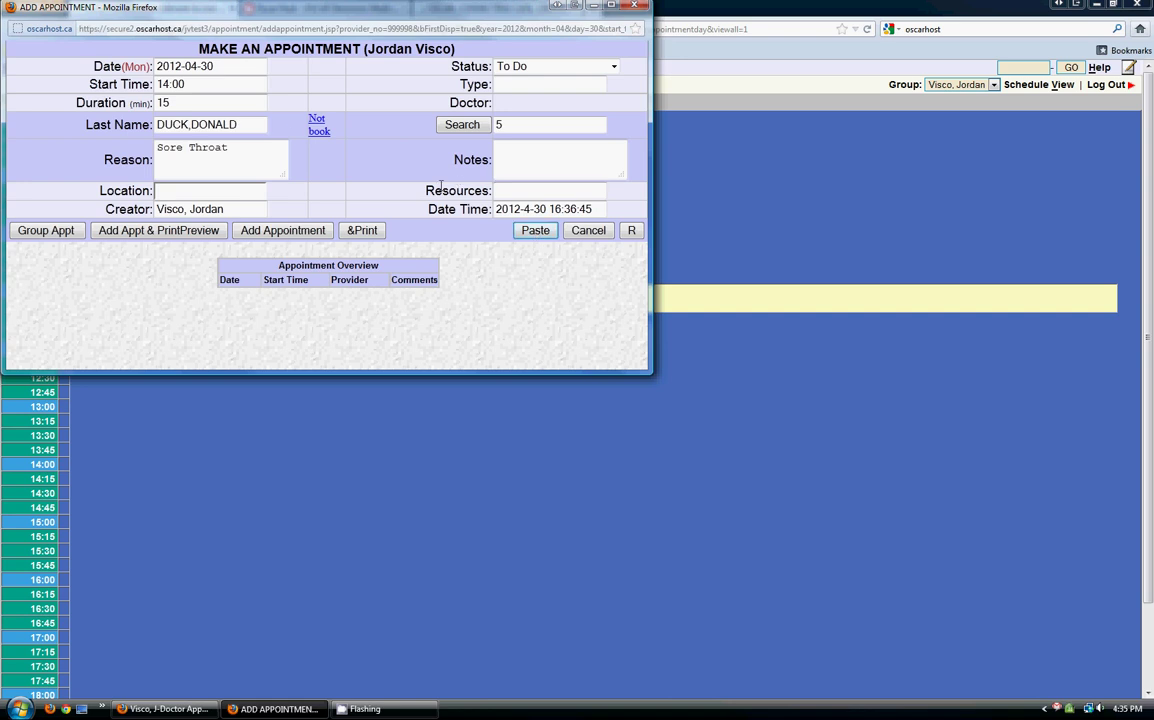
left_click(277, 231)
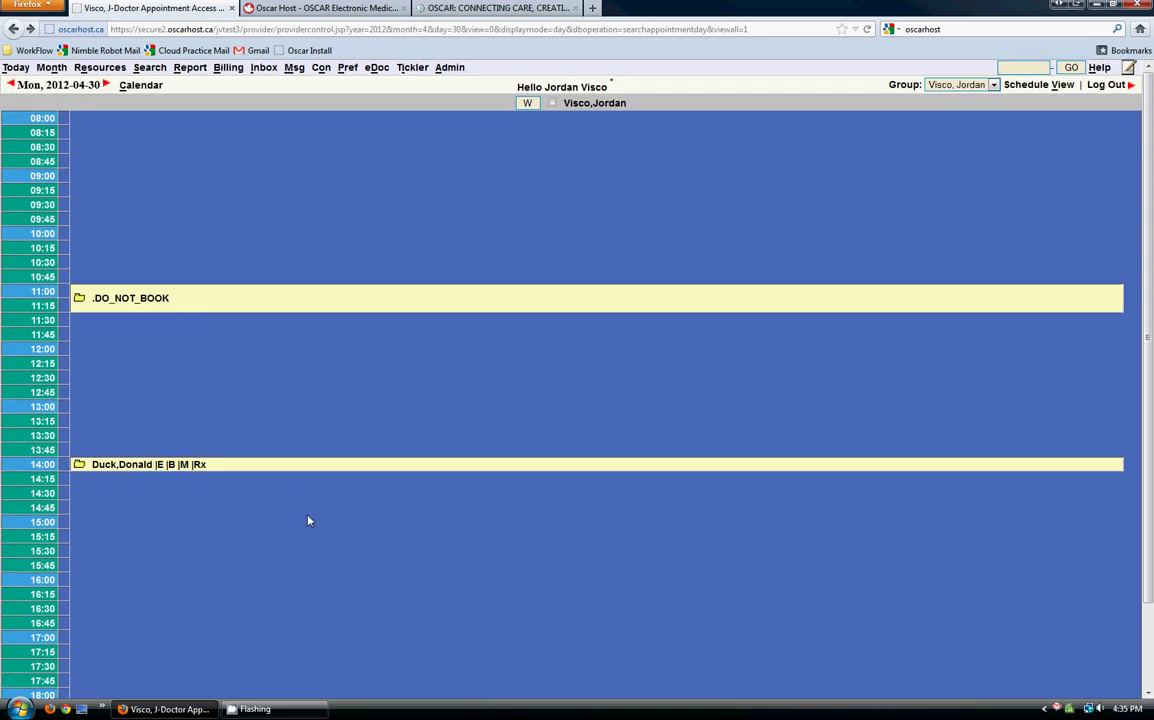
left_click(118, 464)
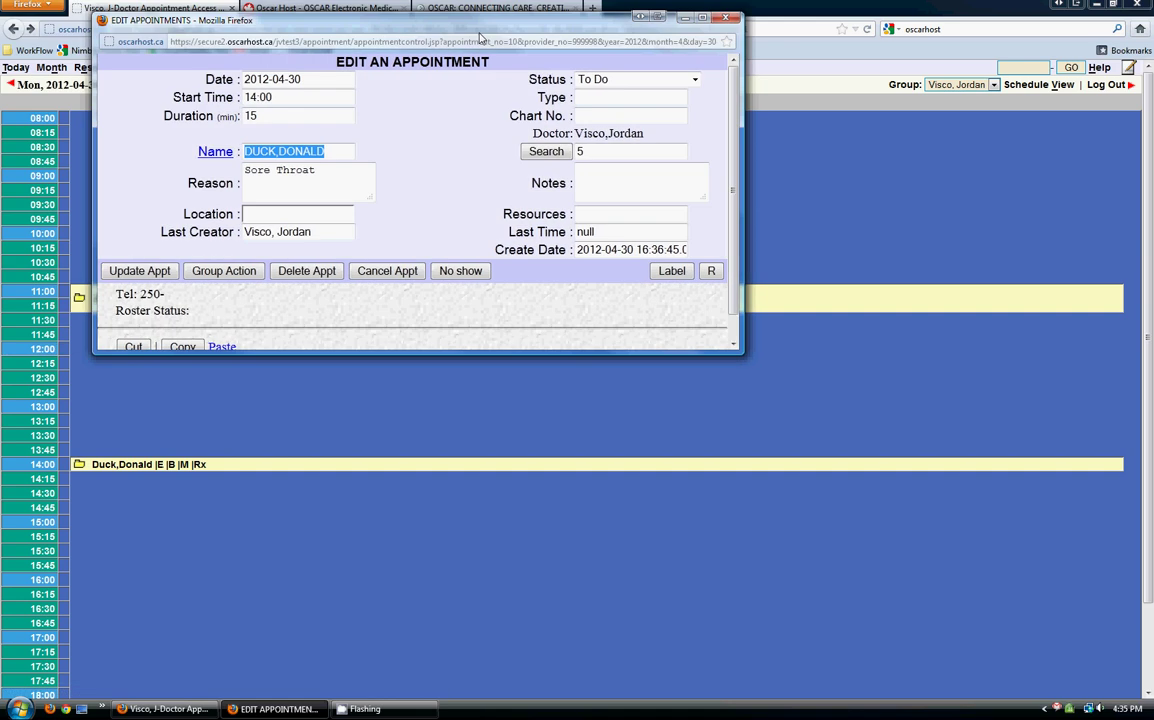
left_click_drag(369, 17, 517, 51)
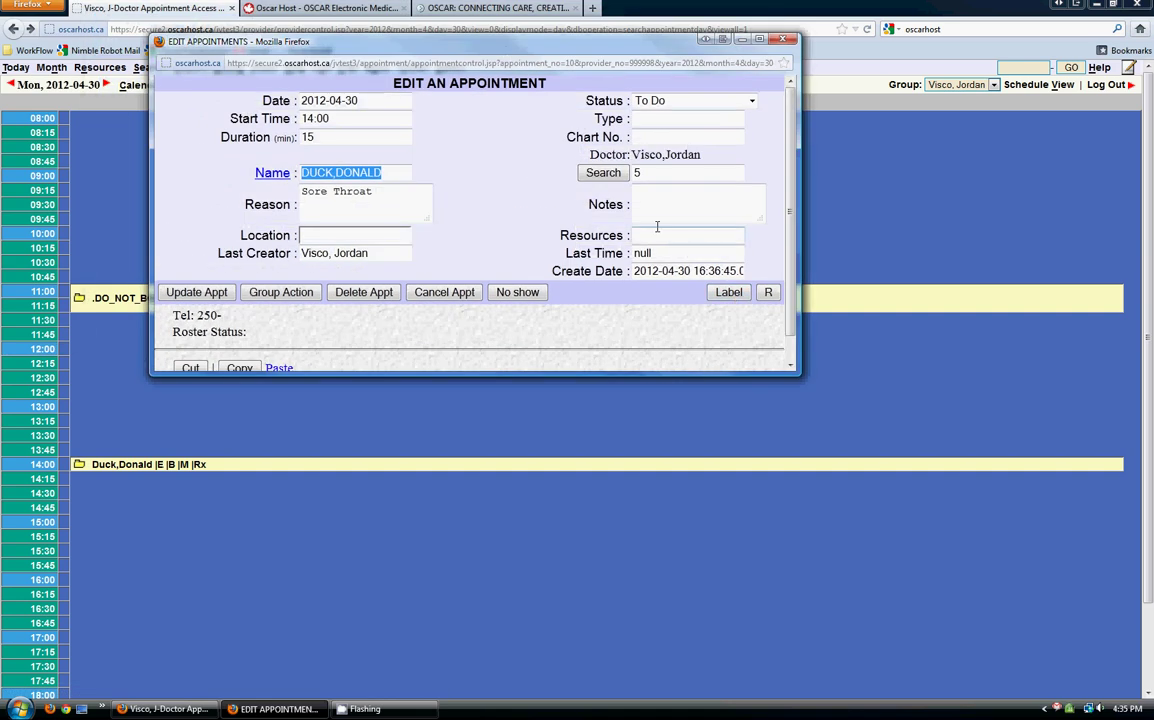
left_click(768, 292)
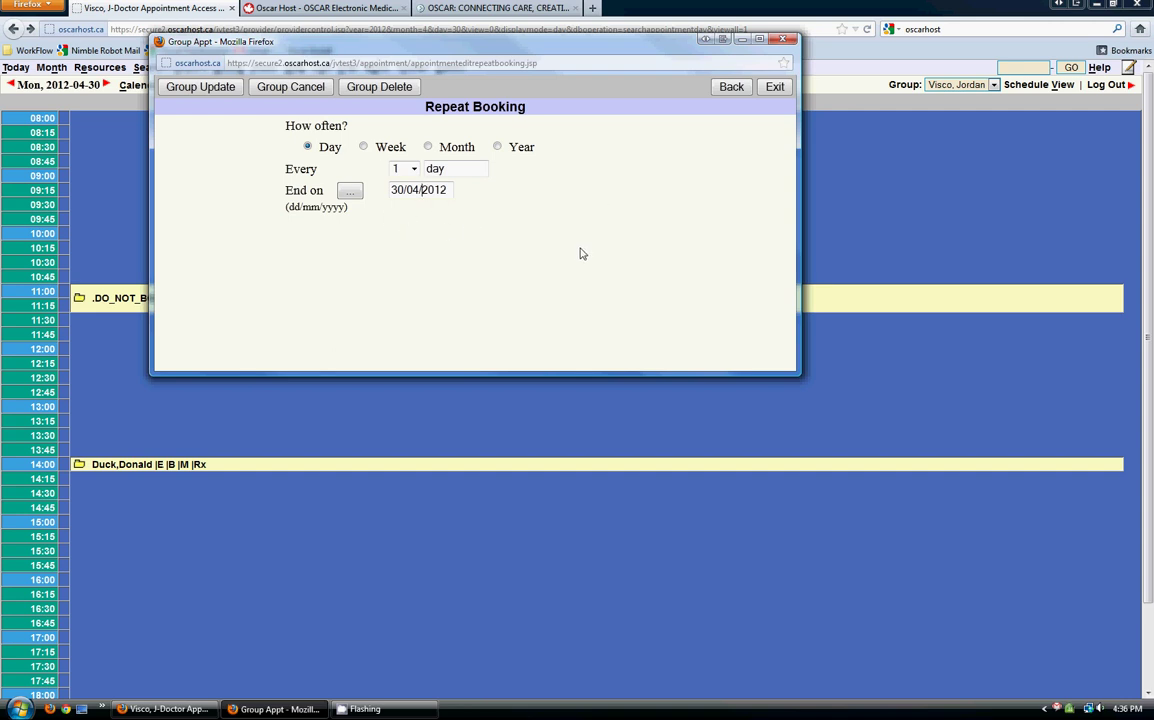
left_click(778, 88)
left_click(482, 217)
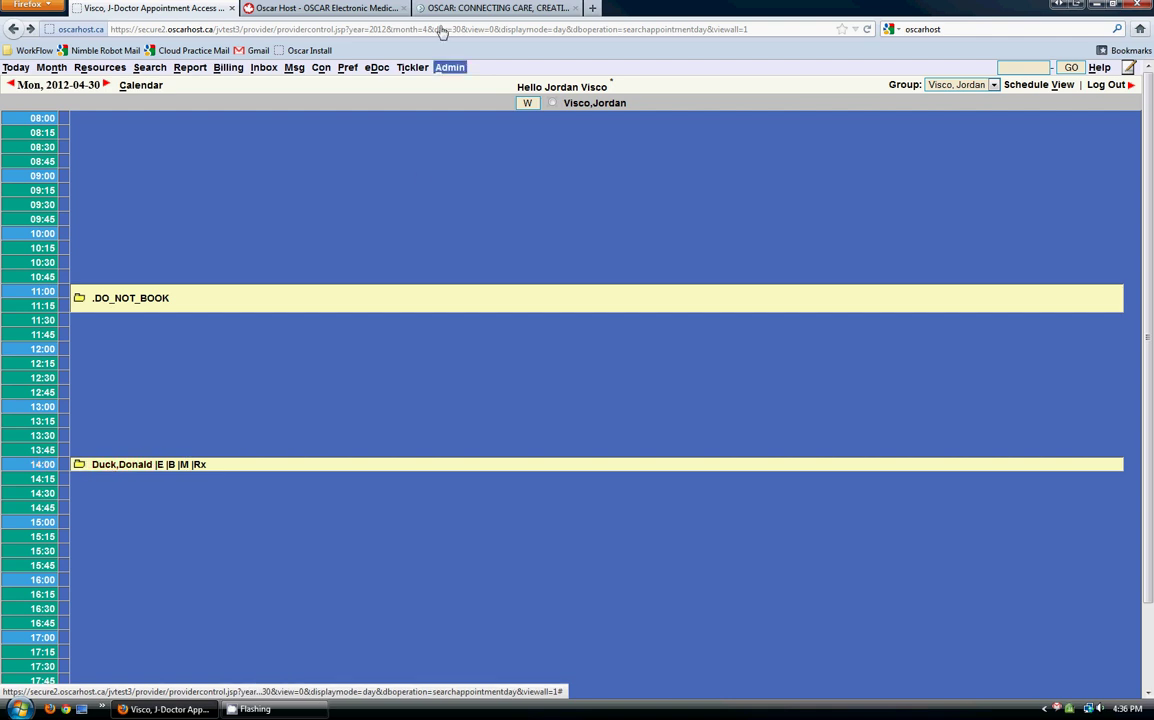
- From the Admin page, open Appointment Status Setting to list each status code and its colour
left_click(449, 67)
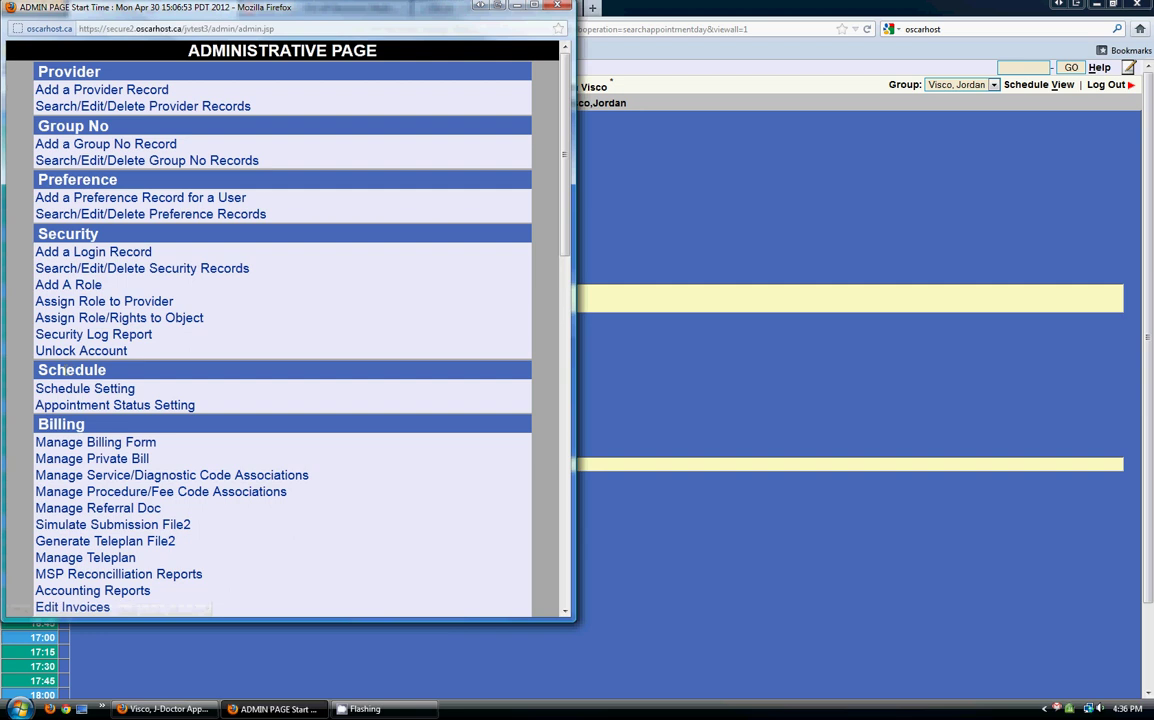
left_click(112, 405)
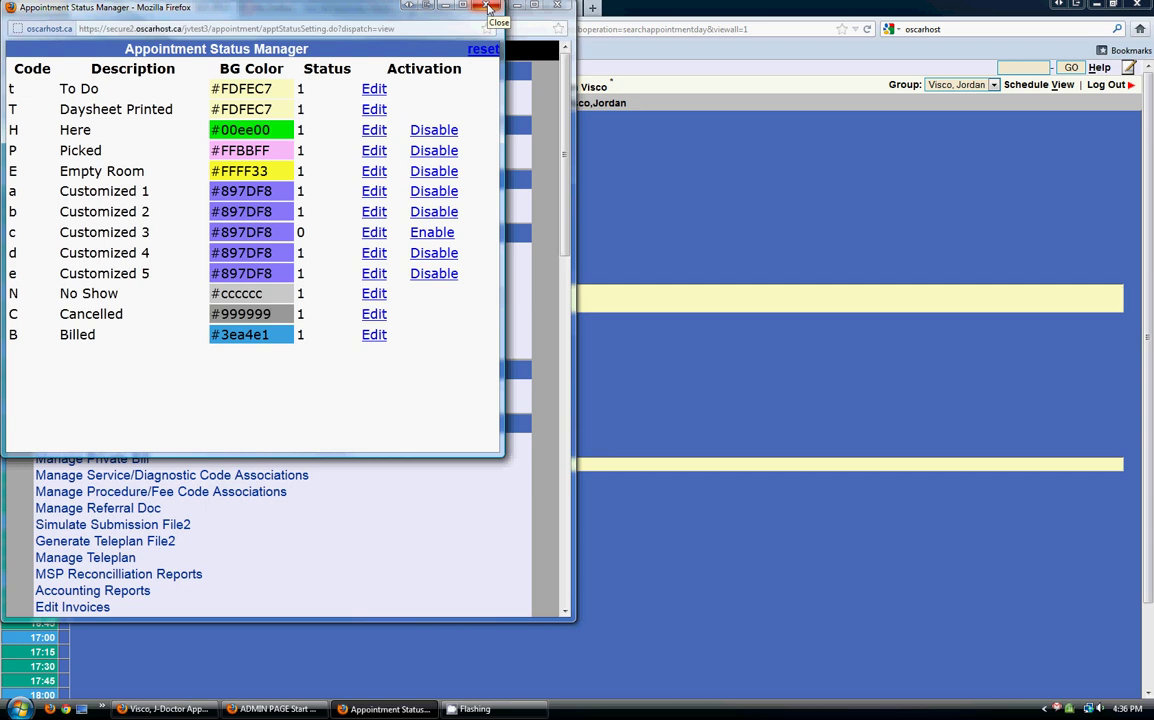
- Close the Appointment Status Manager and Admin windows, then view OscarHost.ca and the OSCAR Canada homepage
left_click(489, 8)
left_click(557, 6)
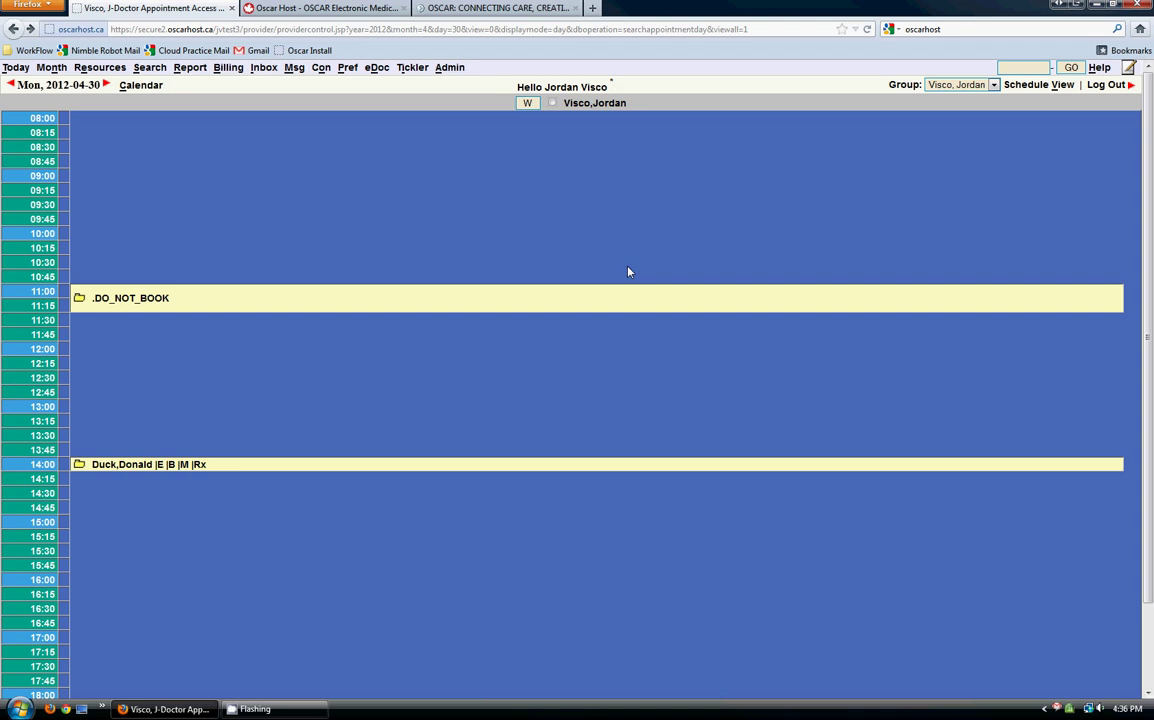
left_click(330, 8)
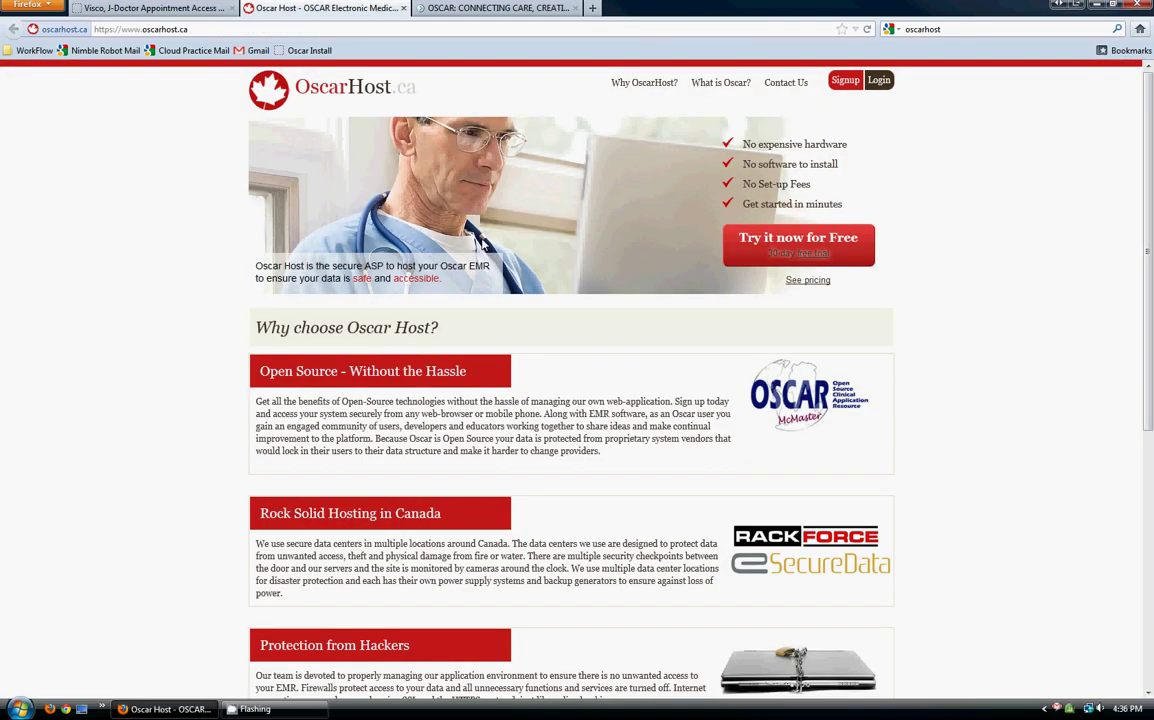
left_click(540, 7)
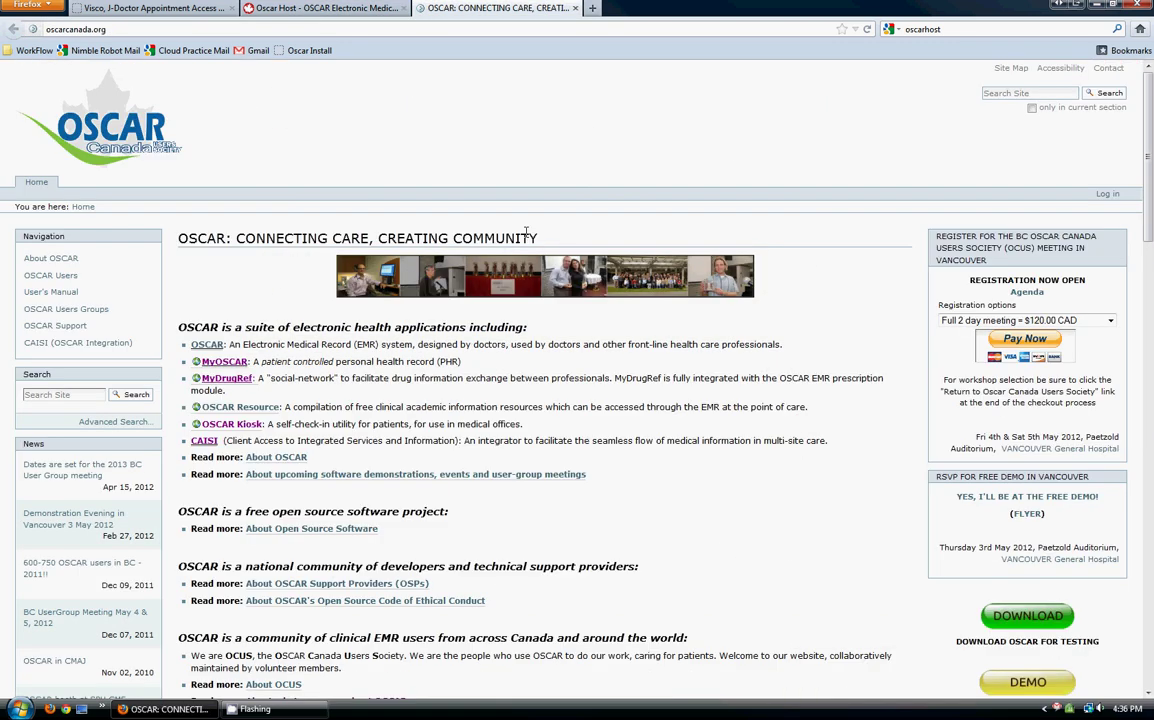